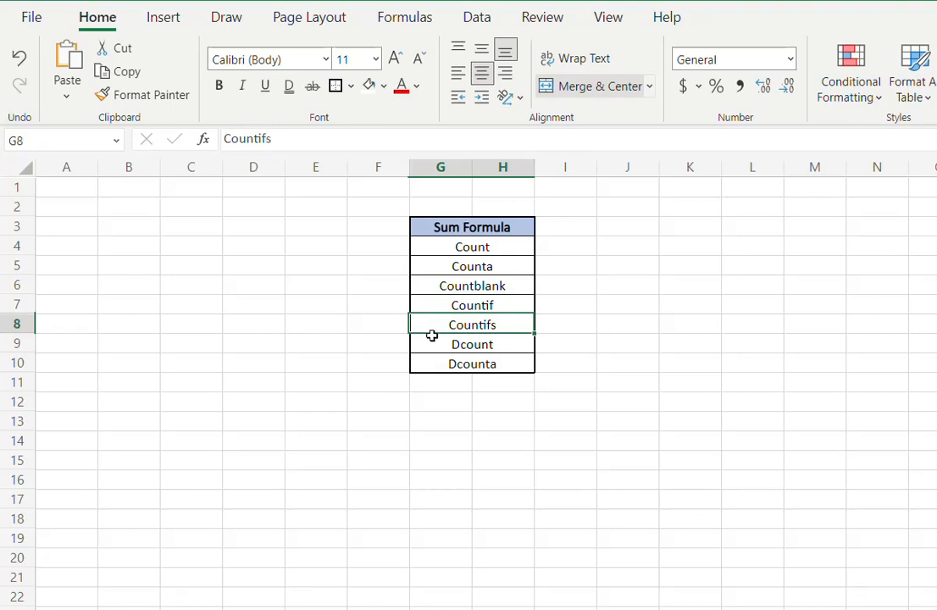
{"action": "left_click", "coordinate": [431, 345]}
{"action": "left_click", "coordinate": [428, 363]}
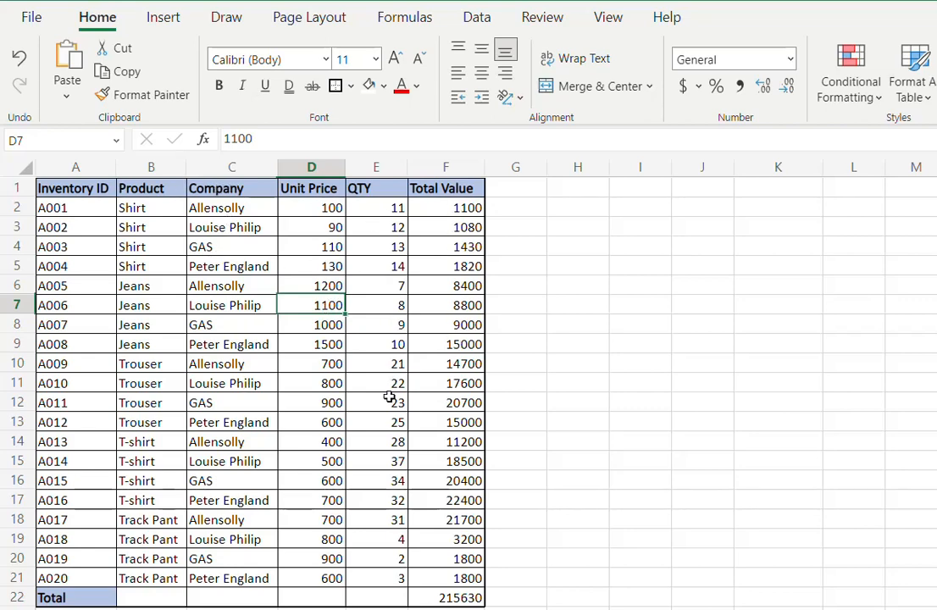
- Count the numeric entries of the QTY column in E22 with the formula =COUNT(E2:E21)
{"action": "left_click", "coordinate": [367, 595]}
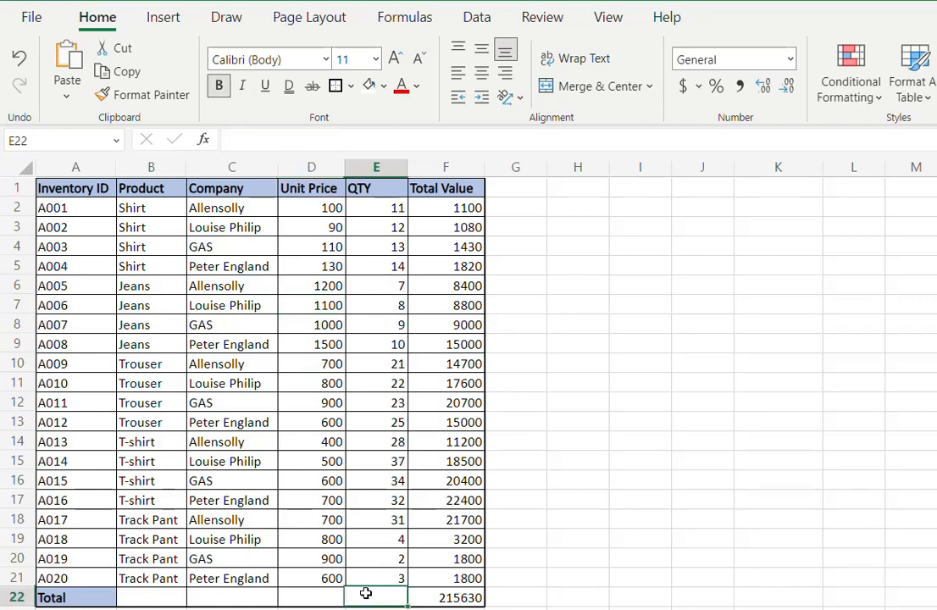
{"action": "type", "text": "=count("}
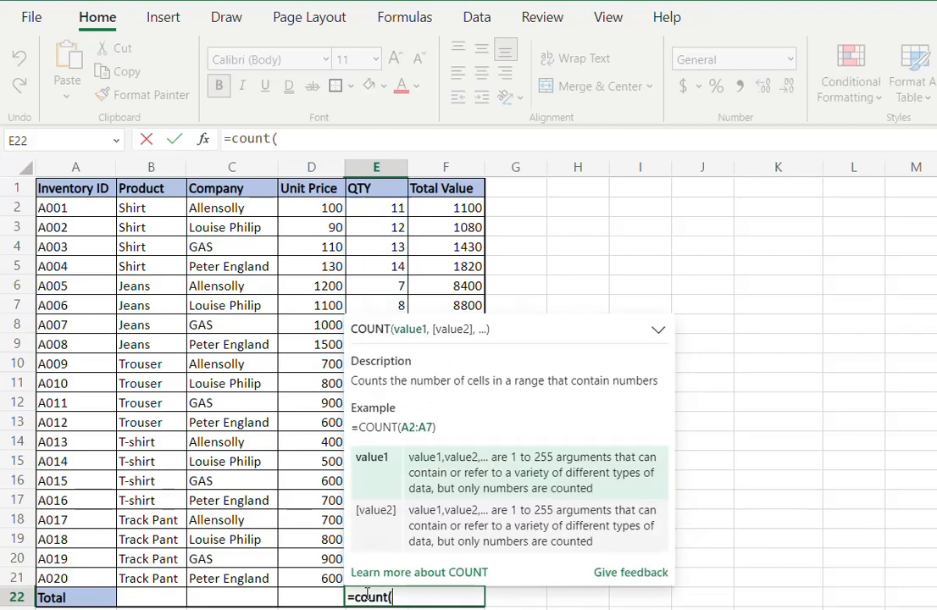
{"action": "left_click_drag", "start_coordinate": [373, 208], "coordinate": [367, 570]}
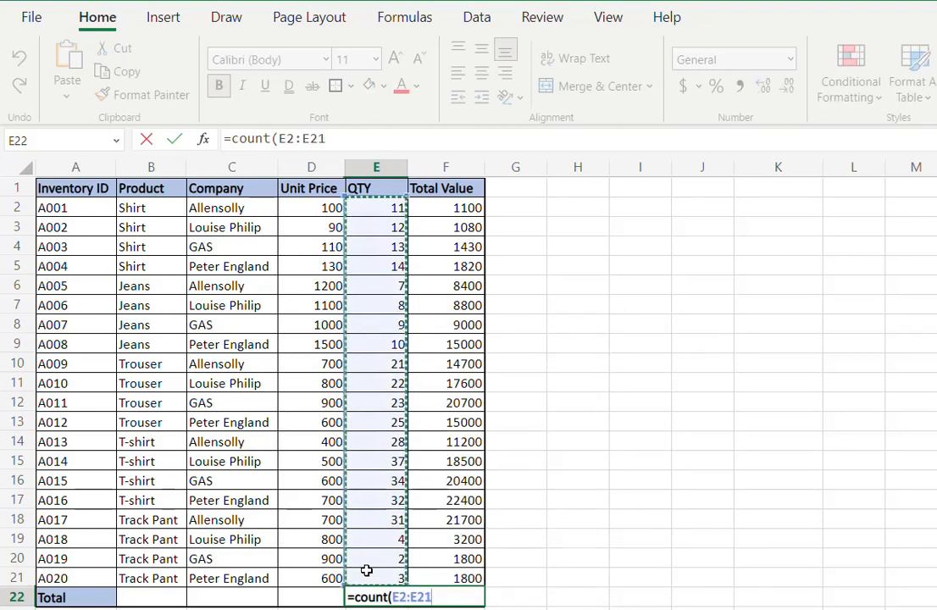
{"action": "type", "text": ")"}
{"action": "key", "text": "Return"}
{"action": "key", "text": "Up"}
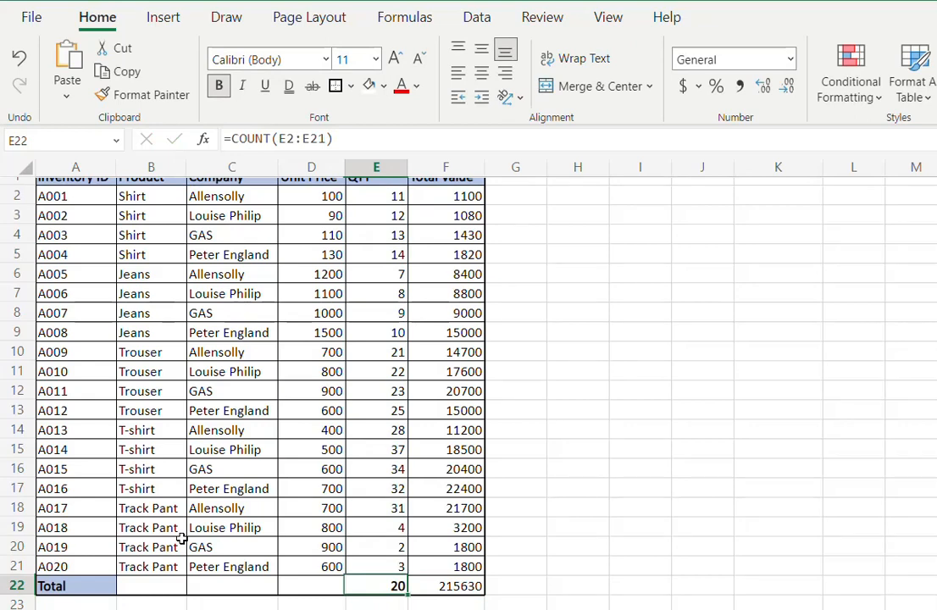
- Apply the COUNT function to the Company column by entering =COUNT(C2:C21) in C22
{"action": "scroll", "coordinate": [101, 254], "scroll_direction": "up", "scroll_amount": 1}
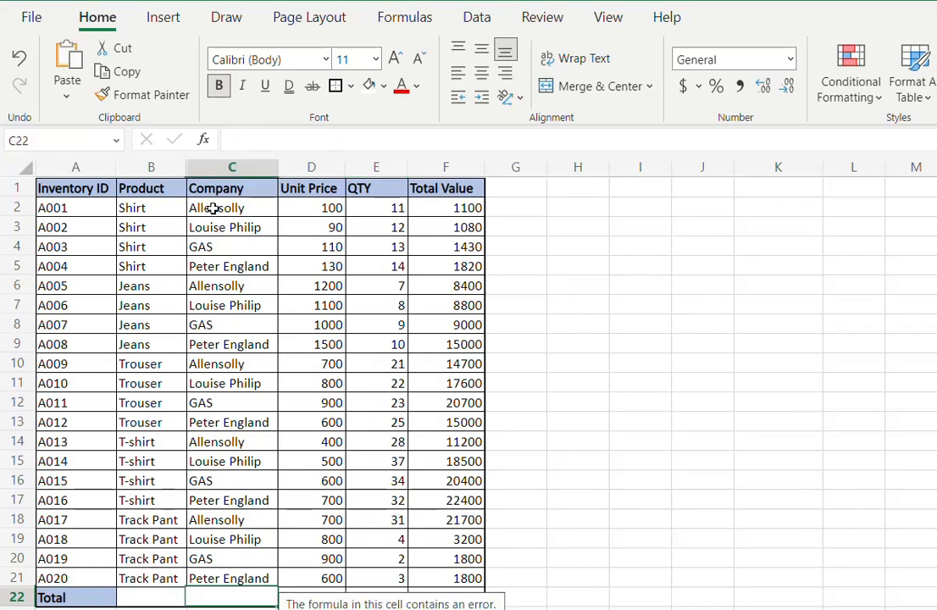
{"action": "left_click_drag", "start_coordinate": [213, 208], "coordinate": [241, 578]}
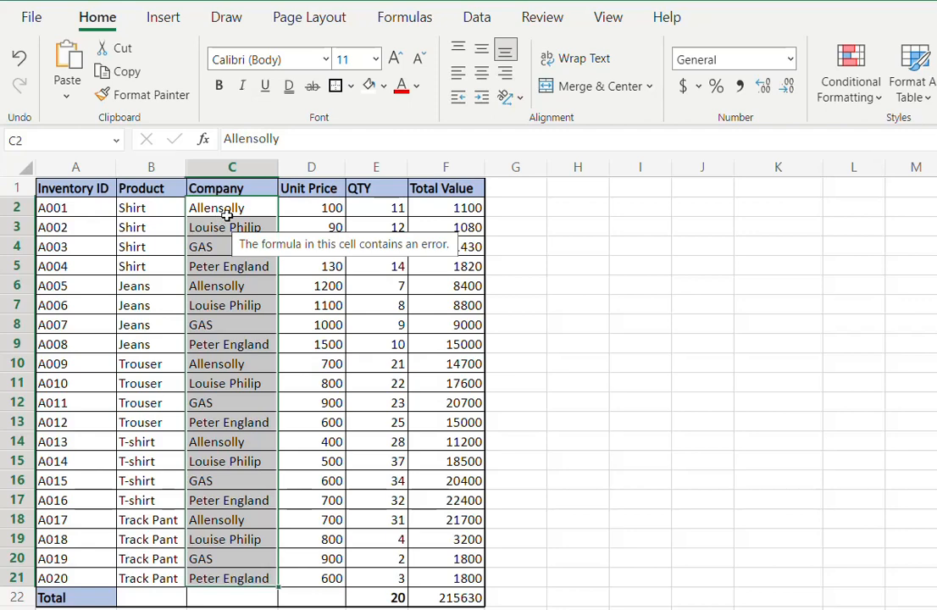
{"action": "left_click", "coordinate": [213, 596]}
{"action": "key", "text": "ctrl+b"}
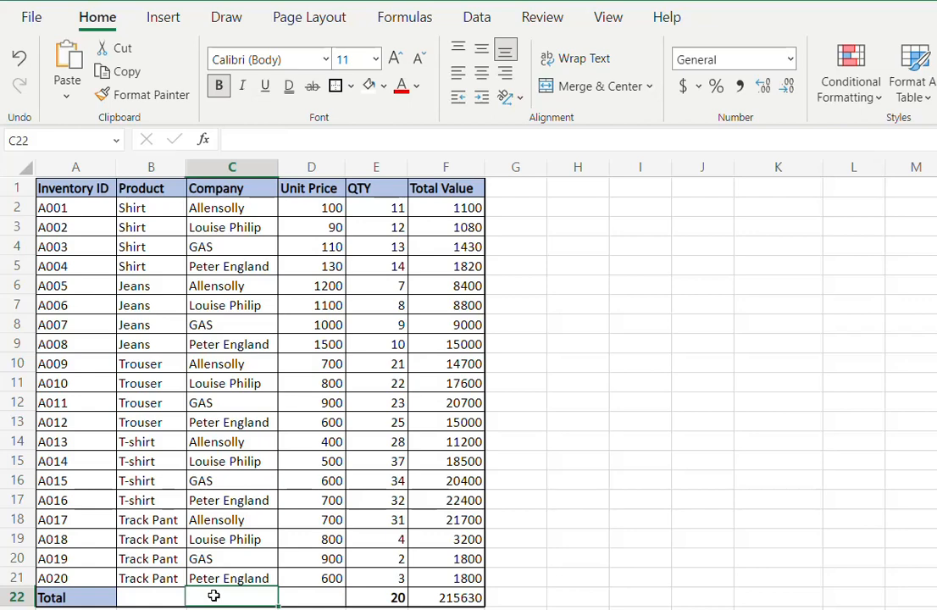
{"action": "type", "text": "=count"}
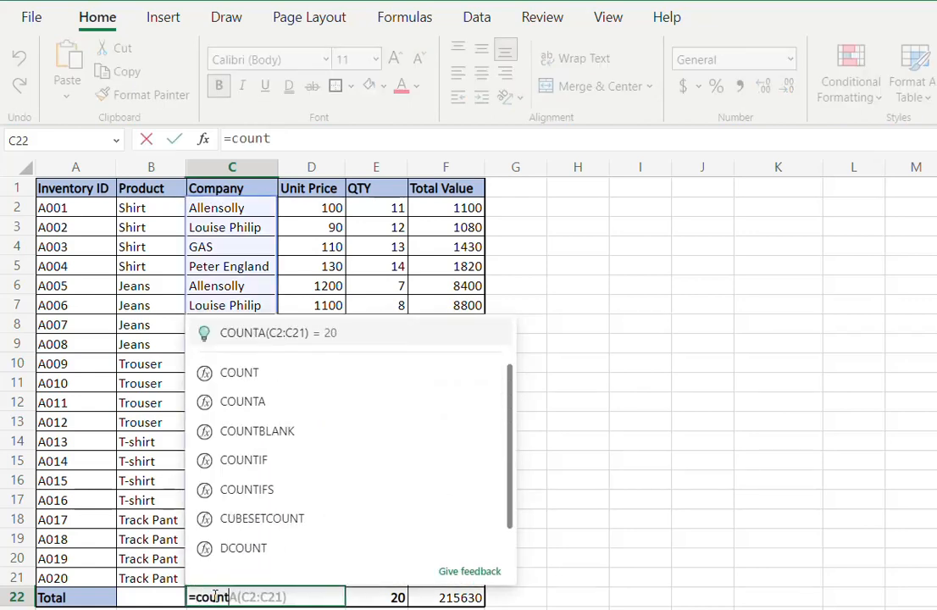
{"action": "type", "text": "("}
{"action": "left_click_drag", "start_coordinate": [222, 207], "coordinate": [247, 577]}
{"action": "type", "text": ")"}
{"action": "key", "text": "Return"}
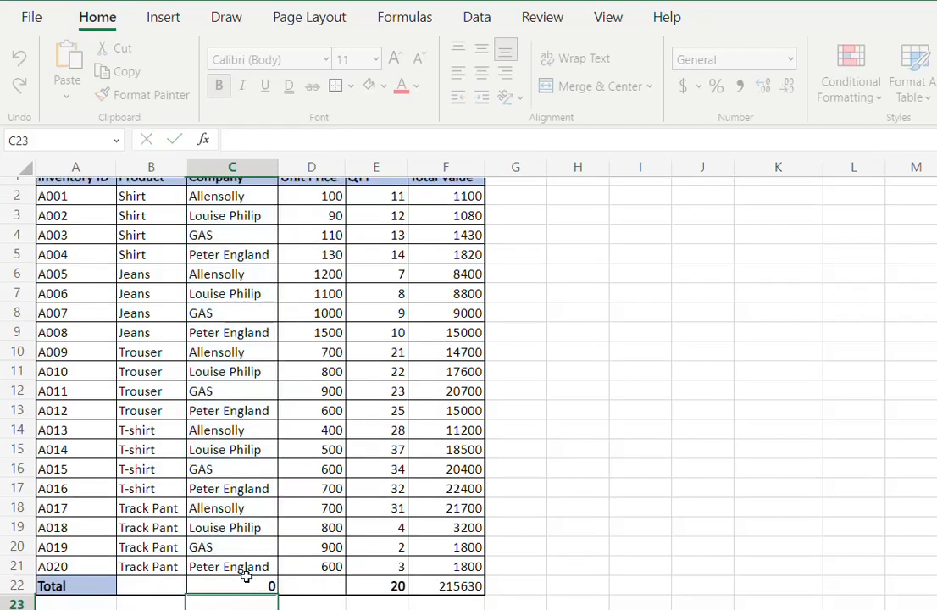
- Change the Company column's formula in C22 to =COUNTA(C2:C21) so that it counts text entries
{"action": "left_click", "coordinate": [245, 578]}
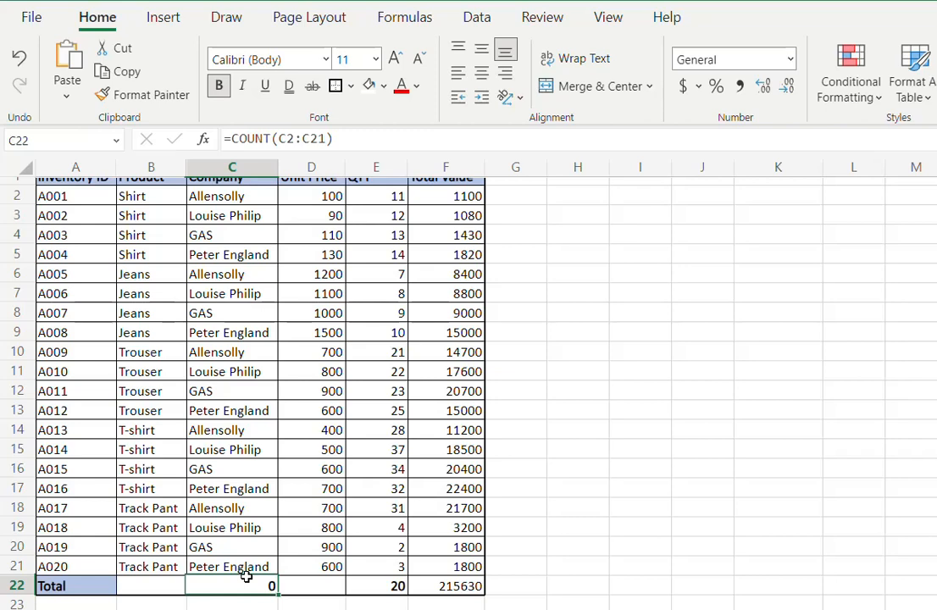
{"action": "key", "text": "Right"}
{"action": "key", "text": "Right"}
{"action": "key", "text": "Right"}
{"action": "key", "text": "Left"}
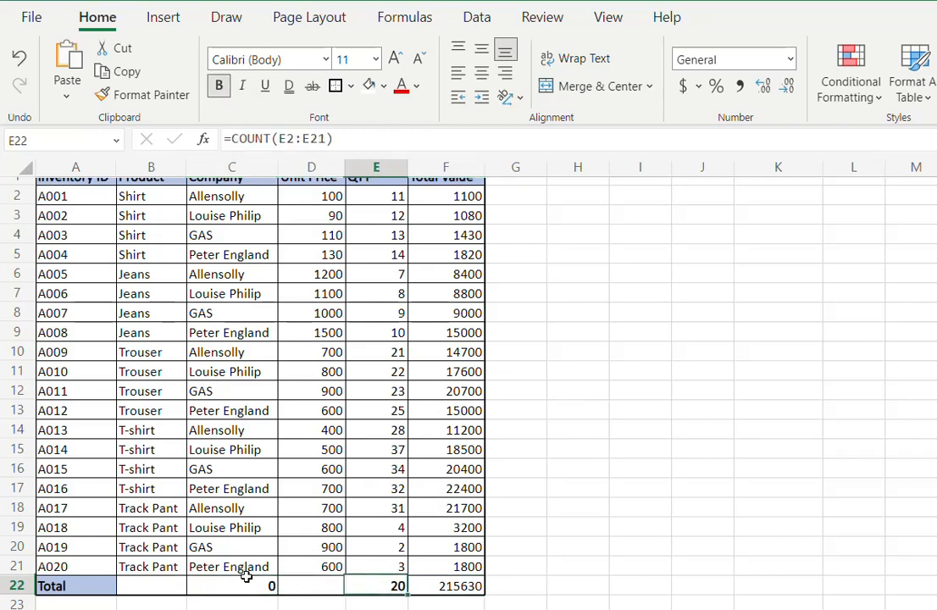
{"action": "key", "text": "Left"}
{"action": "key", "text": "Left"}
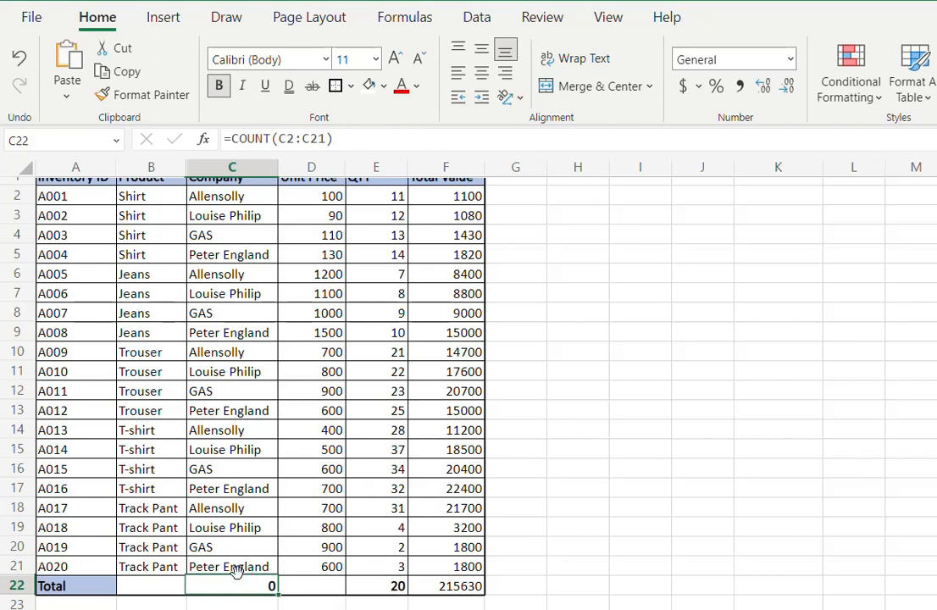
{"action": "left_click", "coordinate": [272, 138]}
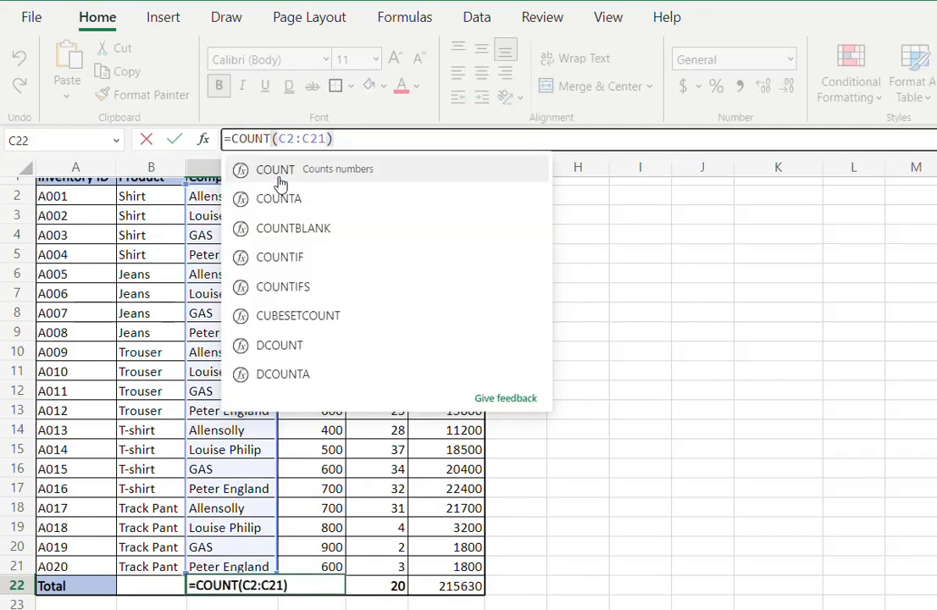
{"action": "type", "text": "A"}
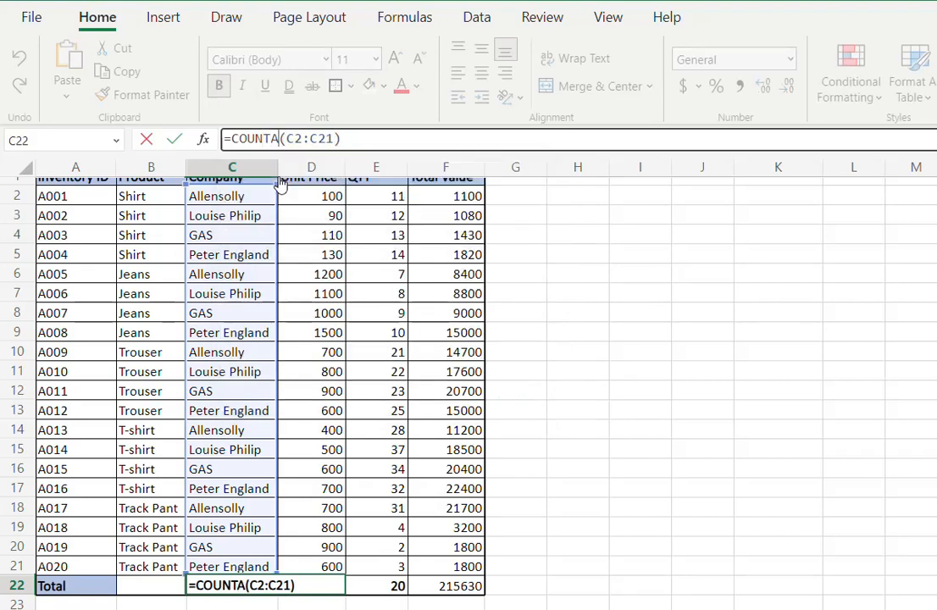
{"action": "key", "text": "ctrl+Return"}
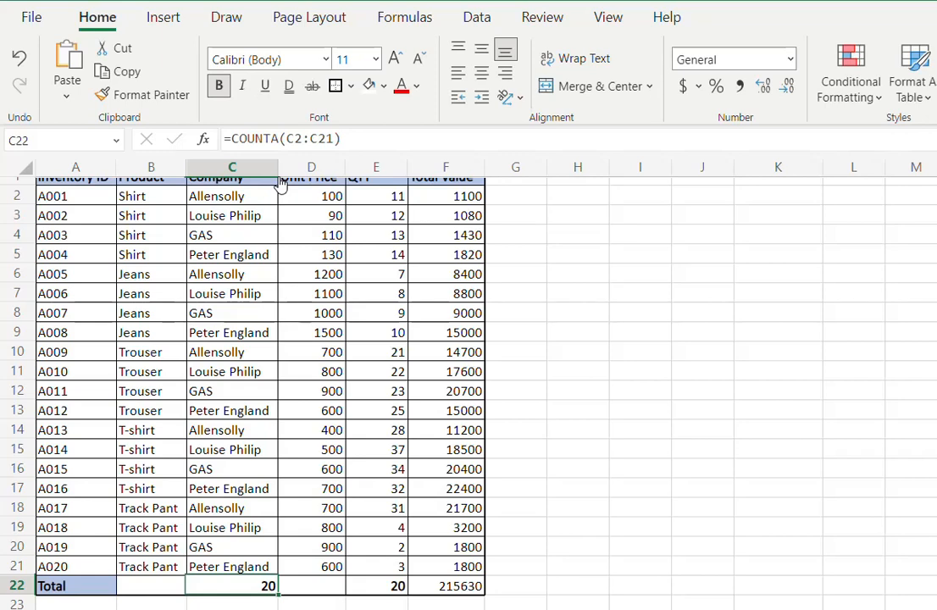
- Replace the company name in C16 with the number 12 to test COUNTA
{"action": "left_click", "coordinate": [224, 469]}
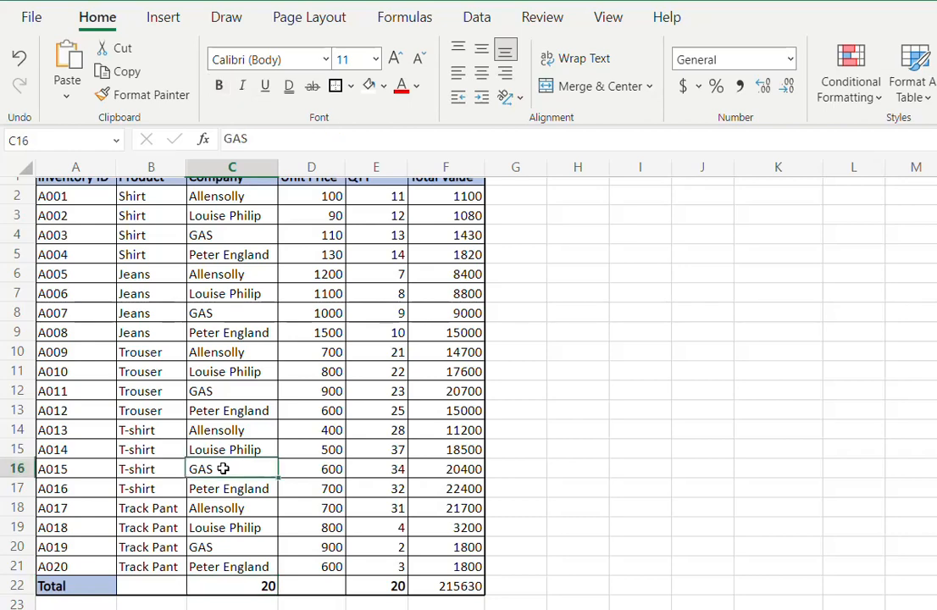
{"action": "type", "text": "12"}
{"action": "key", "text": "Return"}
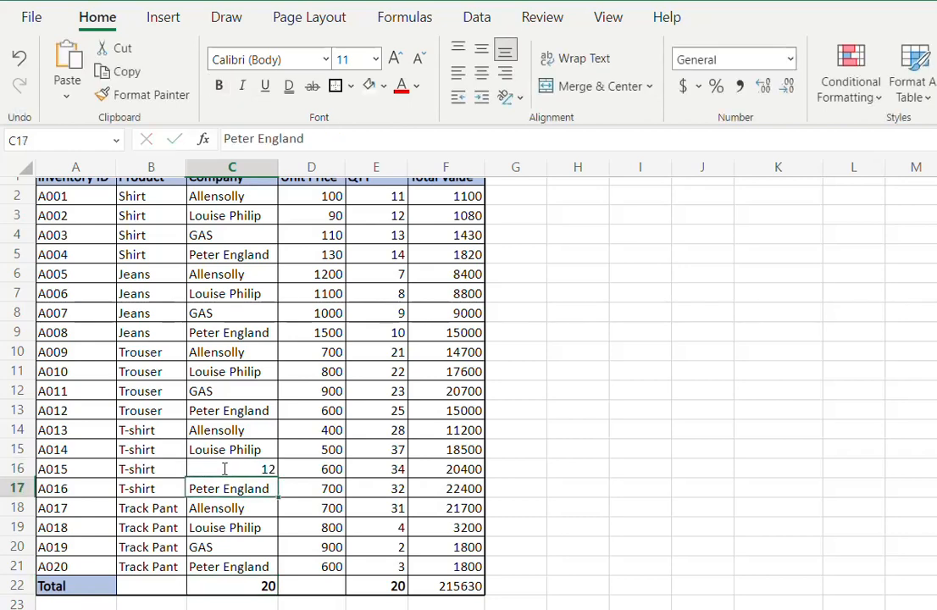
- Replace the quantity in E16 with the letter l and check the COUNT total of the QTY column
{"action": "key", "text": "Up"}
{"action": "key", "text": "Right"}
{"action": "key", "text": "Right"}
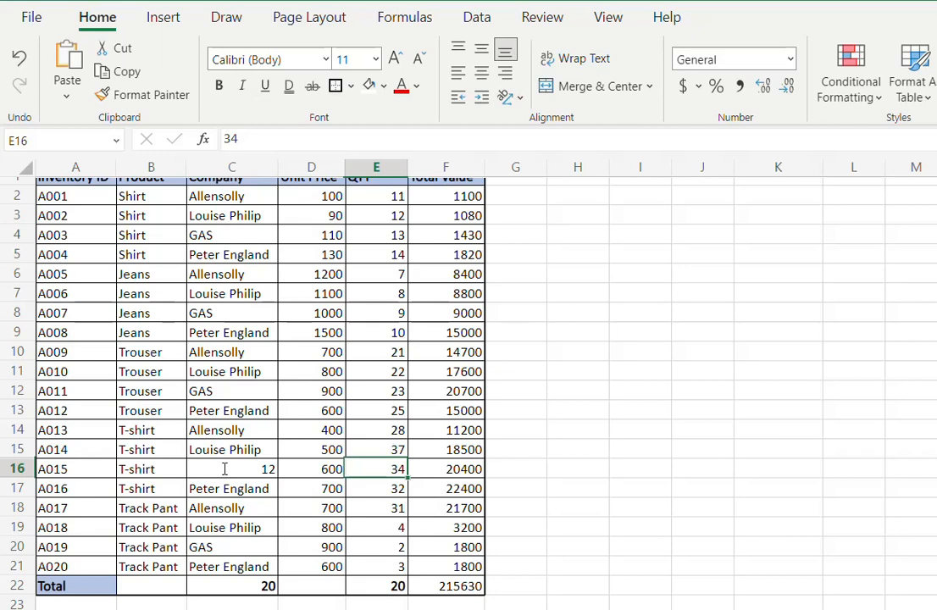
{"action": "type", "text": "l"}
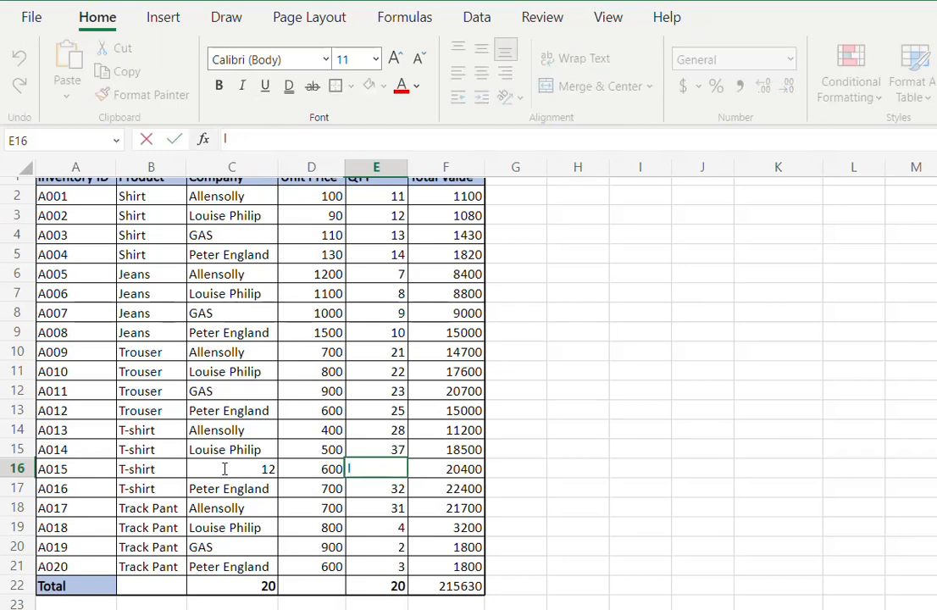
{"action": "key", "text": "Return"}
{"action": "key", "text": "Down"}
{"action": "key", "text": "Down"}
{"action": "key", "text": "Down"}
{"action": "key", "text": "Down"}
{"action": "key", "text": "Down"}
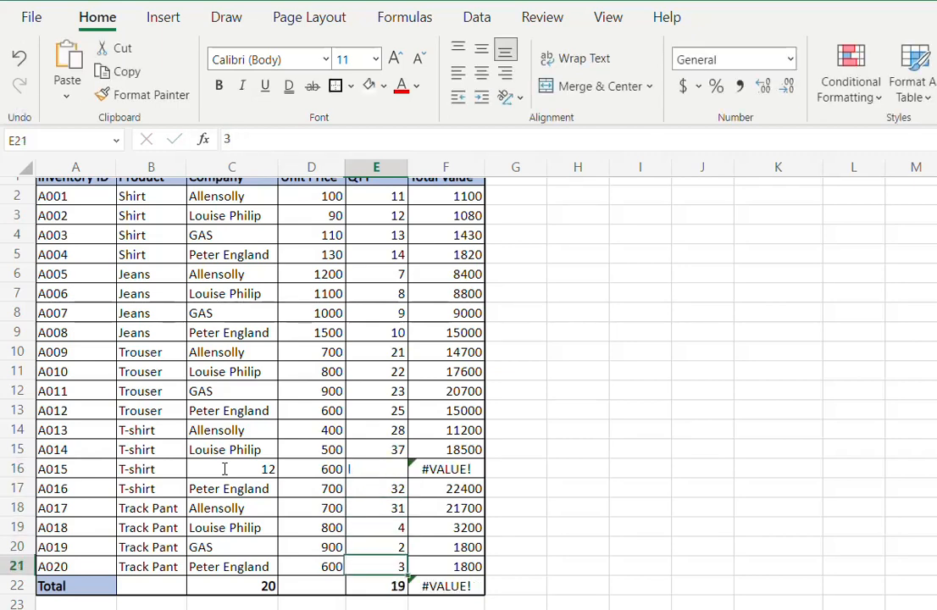
- Clear the contents of C16 and E16 so that both cells are empty
{"action": "key", "text": "Up"}
{"action": "key", "text": "Up"}
{"action": "key", "text": "Up"}
{"action": "key", "text": "Up"}
{"action": "key", "text": "Up"}
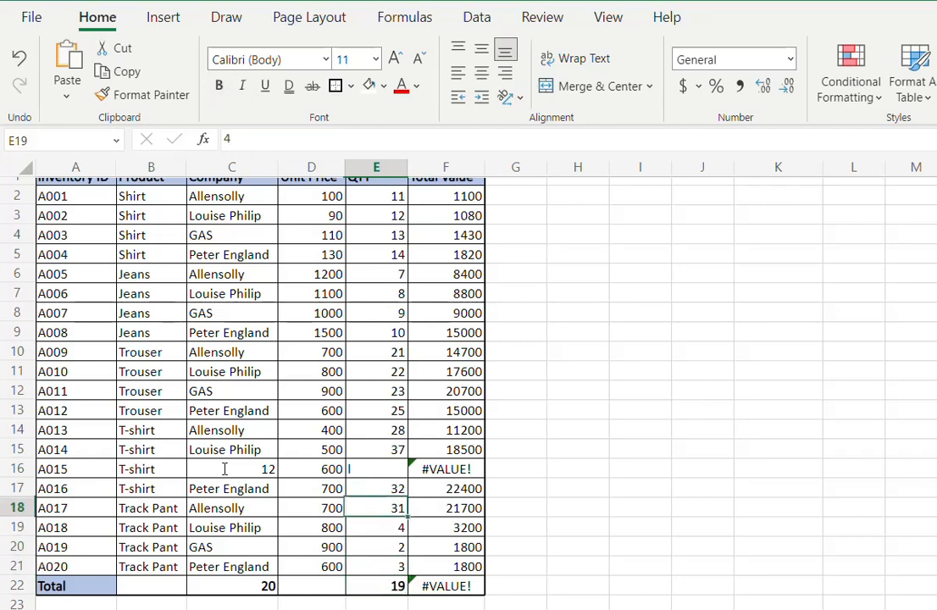
{"action": "key", "text": "Left"}
{"action": "key", "text": "Left"}
{"action": "key", "text": "Up"}
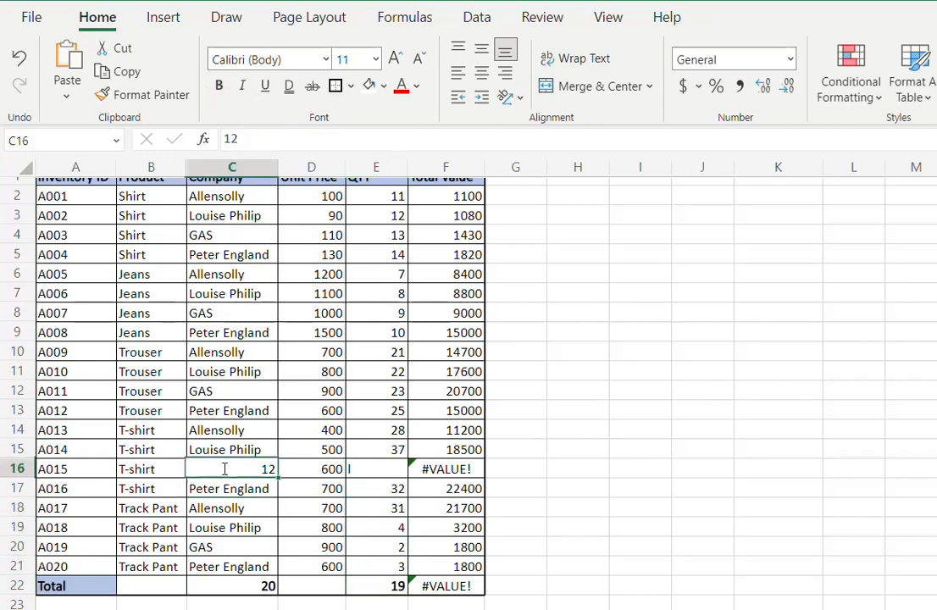
{"action": "key", "text": "Delete"}
{"action": "key", "text": "Right"}
{"action": "key", "text": "Right"}
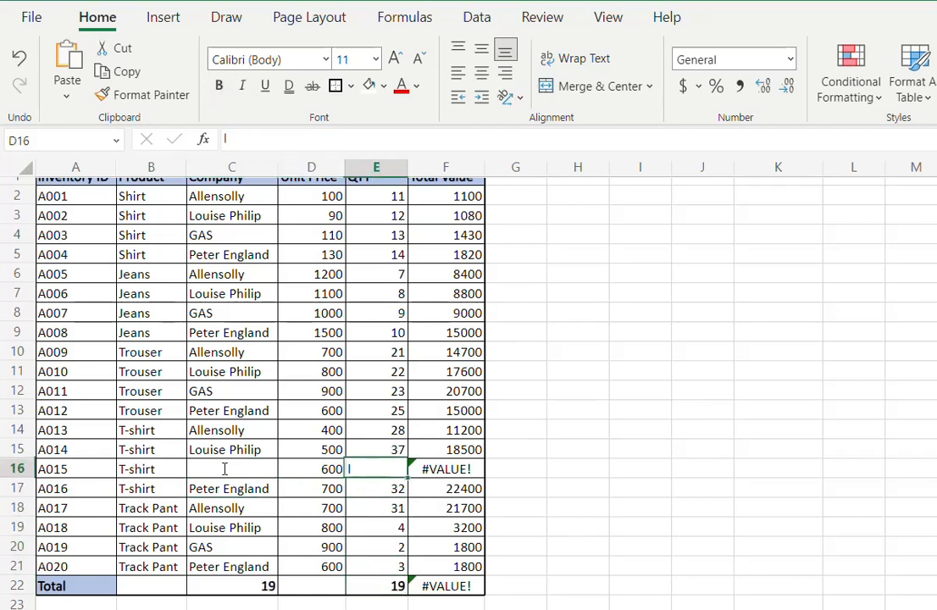
{"action": "key", "text": "Delete"}
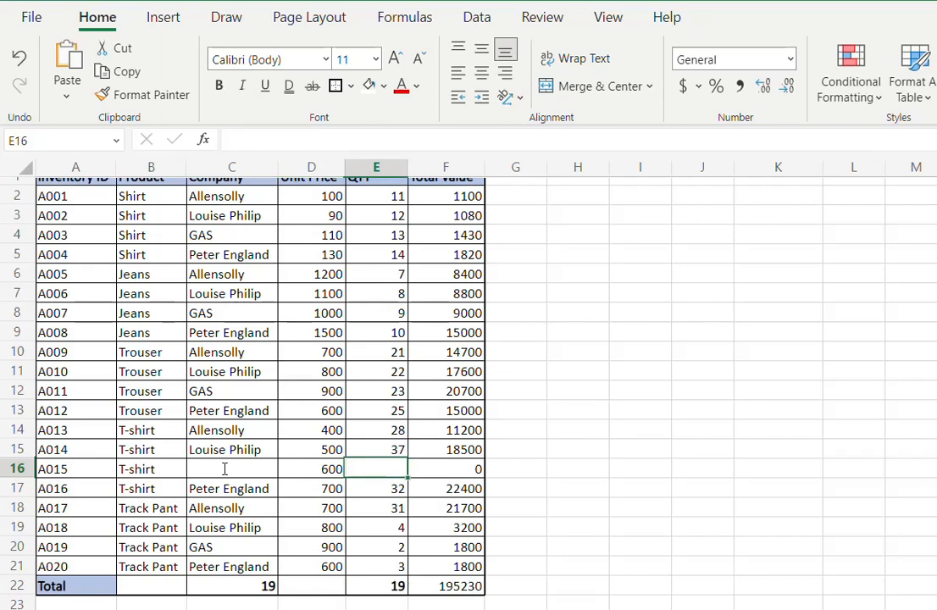
- Examine the COUNTA formula in C22 and the COUNT formula in E22 with row 16's company and quantity blank
{"action": "key", "text": "Down"}
{"action": "key", "text": "Down"}
{"action": "key", "text": "Down"}
{"action": "key", "text": "Down"}
{"action": "key", "text": "Down"}
{"action": "key", "text": "Down"}
{"action": "key", "text": "Left"}
{"action": "key", "text": "Left"}
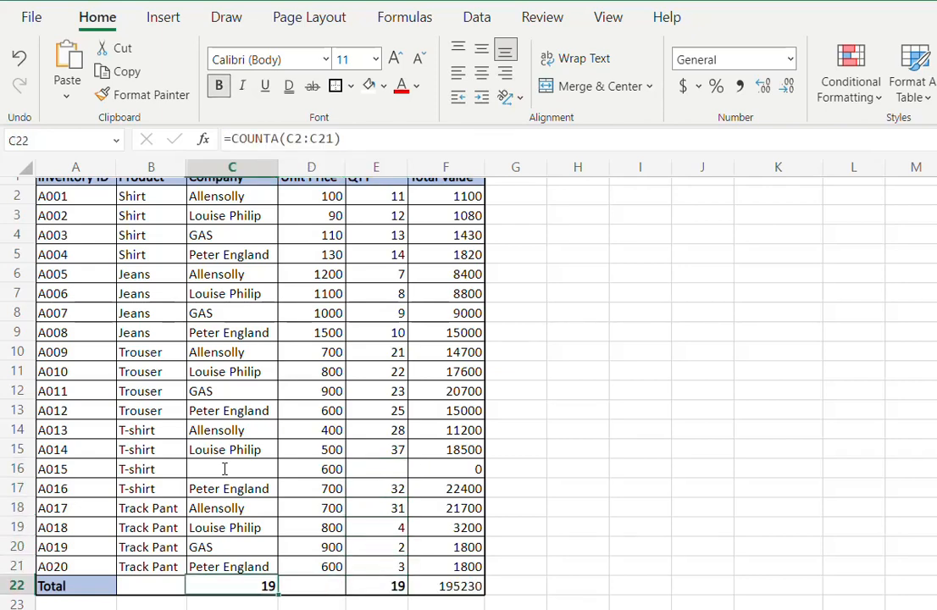
{"action": "key", "text": "Right"}
{"action": "key", "text": "Right"}
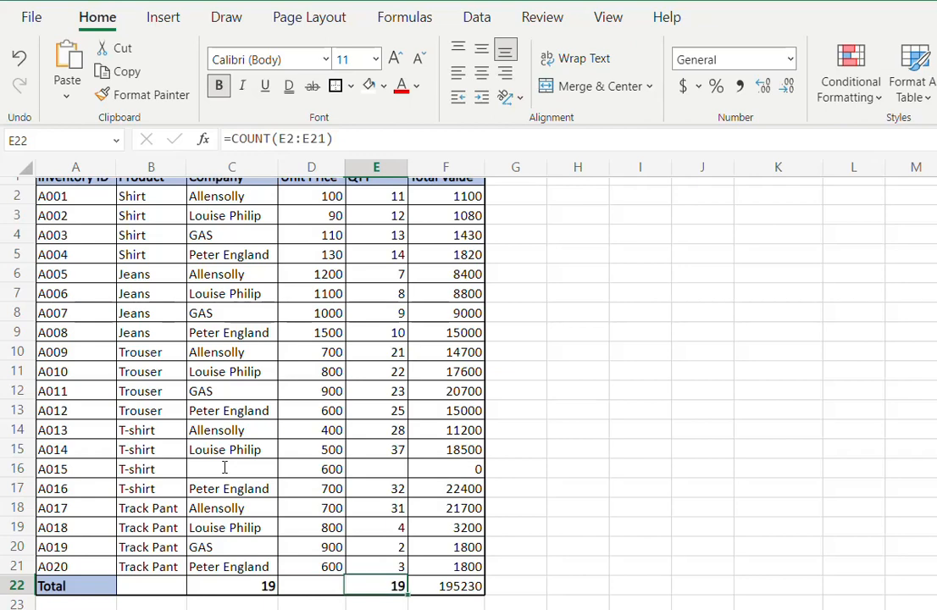
- Count the empty cells in the Company to QTY columns by entering =COUNTBLANK(C2:E21) in H19
{"action": "left_click", "coordinate": [558, 528]}
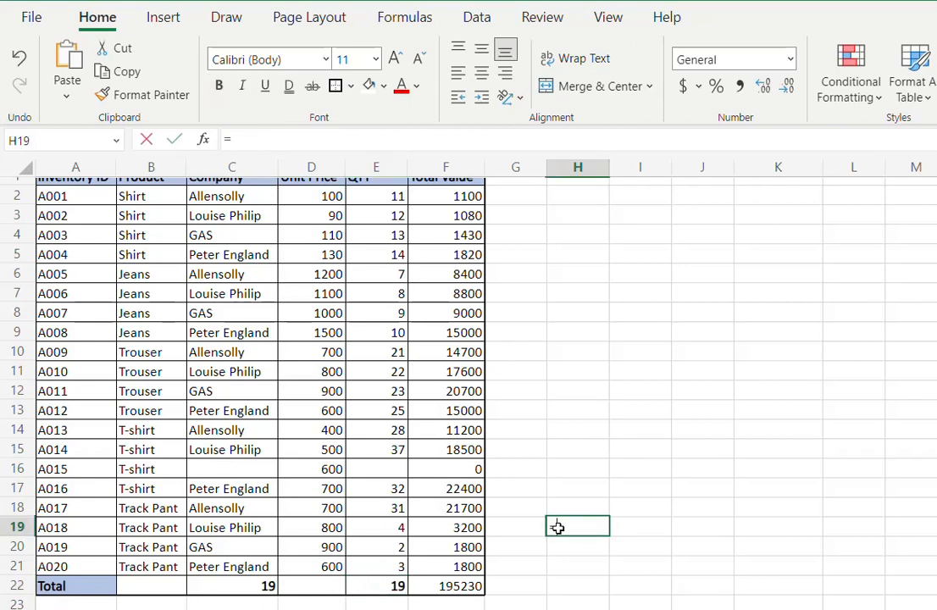
{"action": "type", "text": "="}
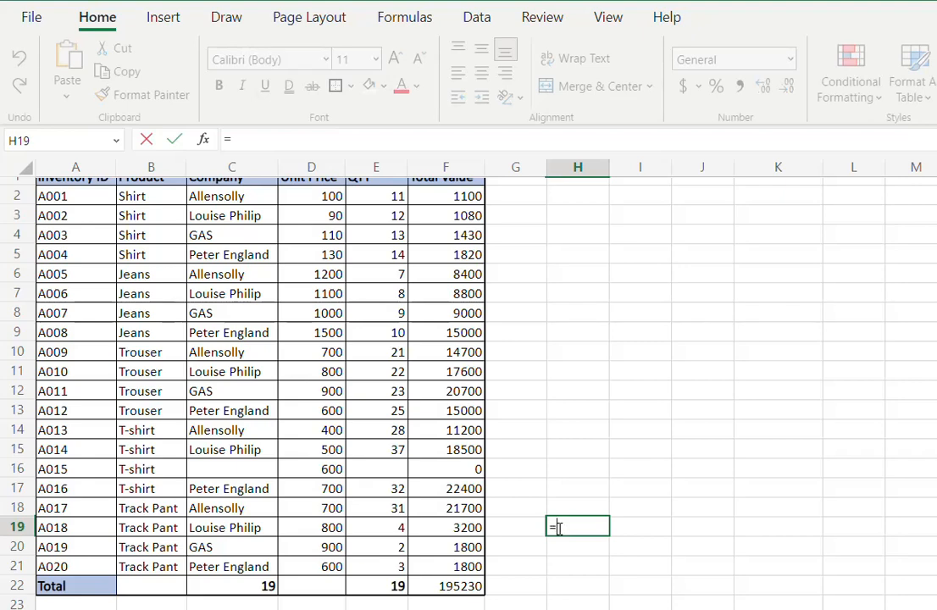
{"action": "type", "text": "countb"}
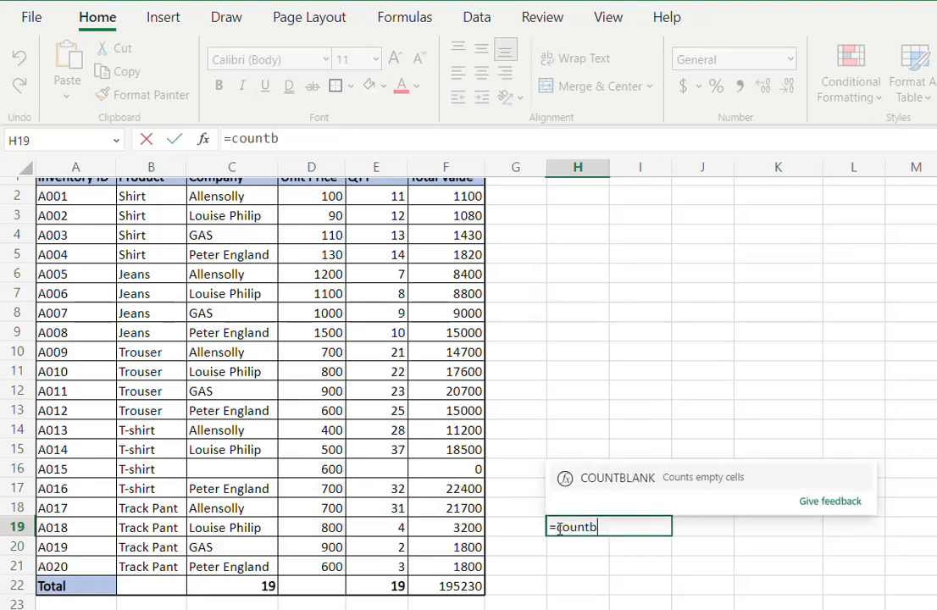
{"action": "key", "text": "Tab"}
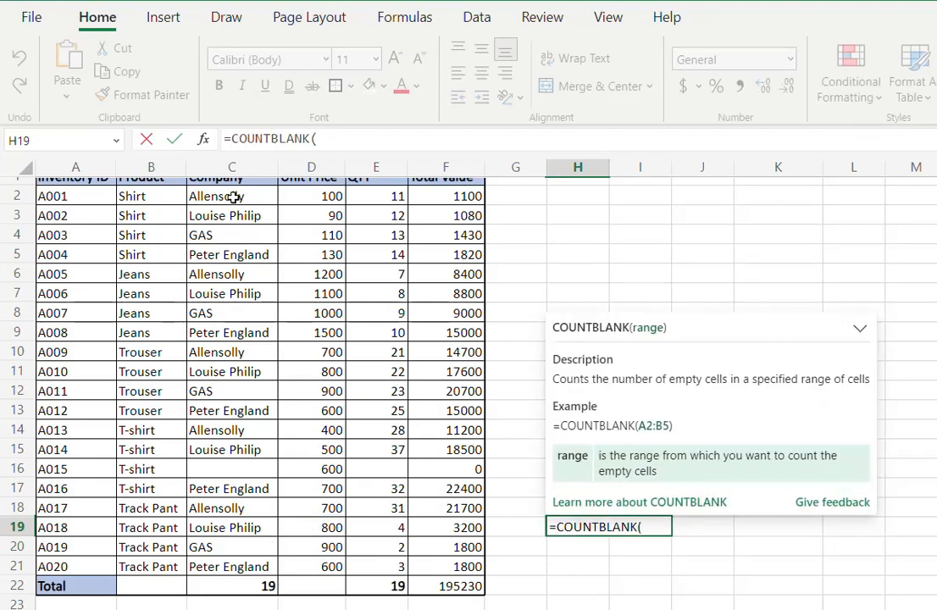
{"action": "left_click_drag", "start_coordinate": [245, 197], "coordinate": [371, 570]}
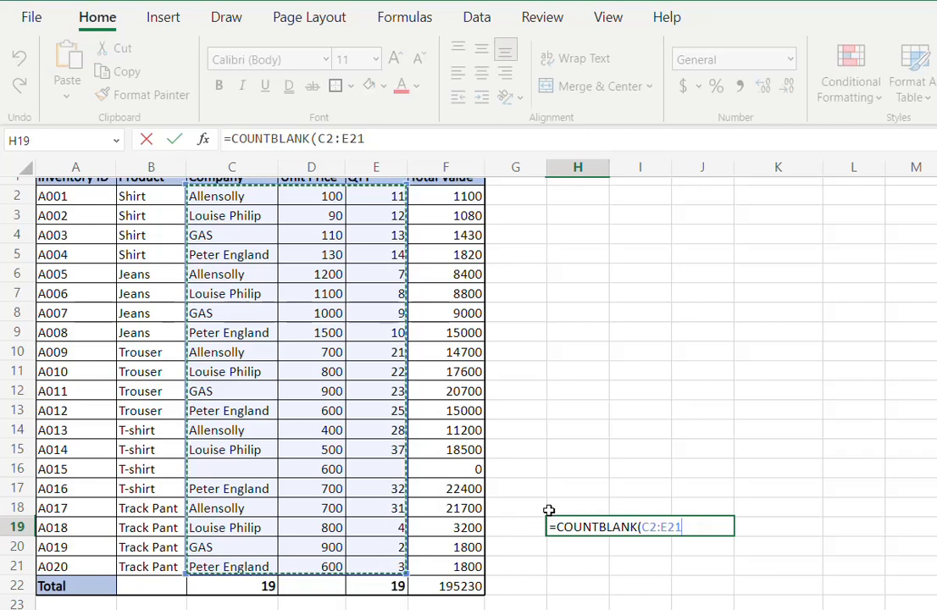
{"action": "type", "text": ")"}
{"action": "key", "text": "Return"}
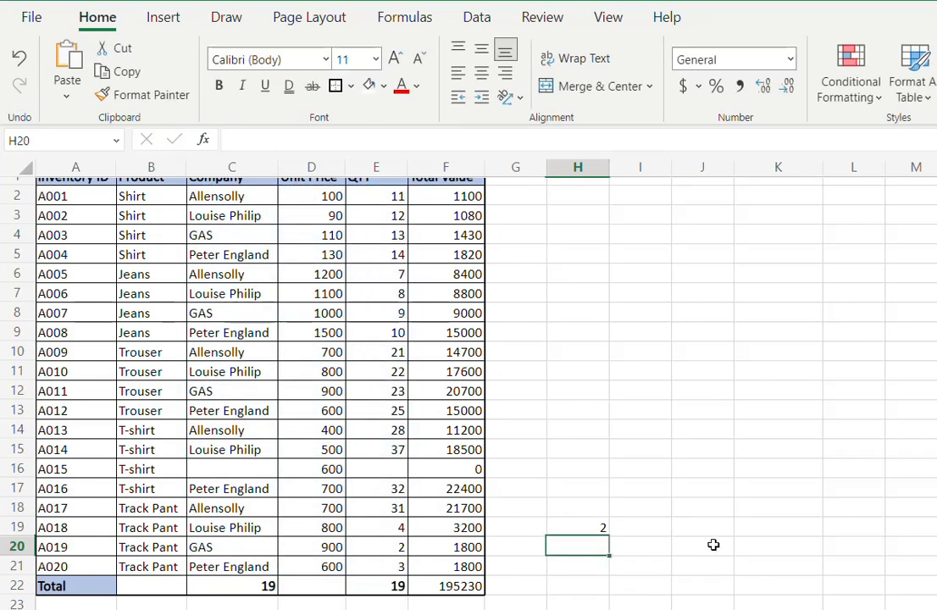
{"action": "left_click", "coordinate": [593, 527]}
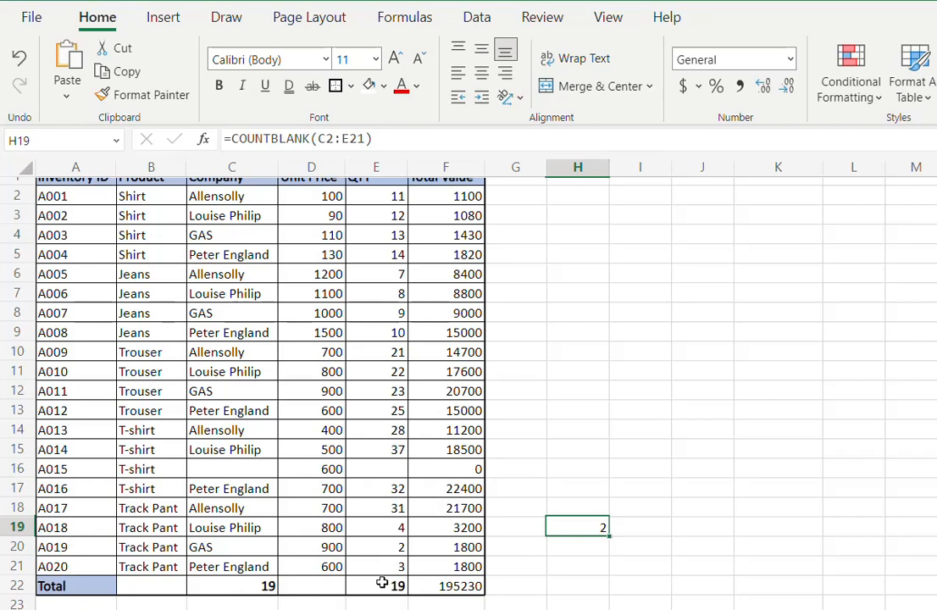
- Undo the entry of the COUNTBLANK formula in H19
{"action": "key", "text": "ctrl+z"}
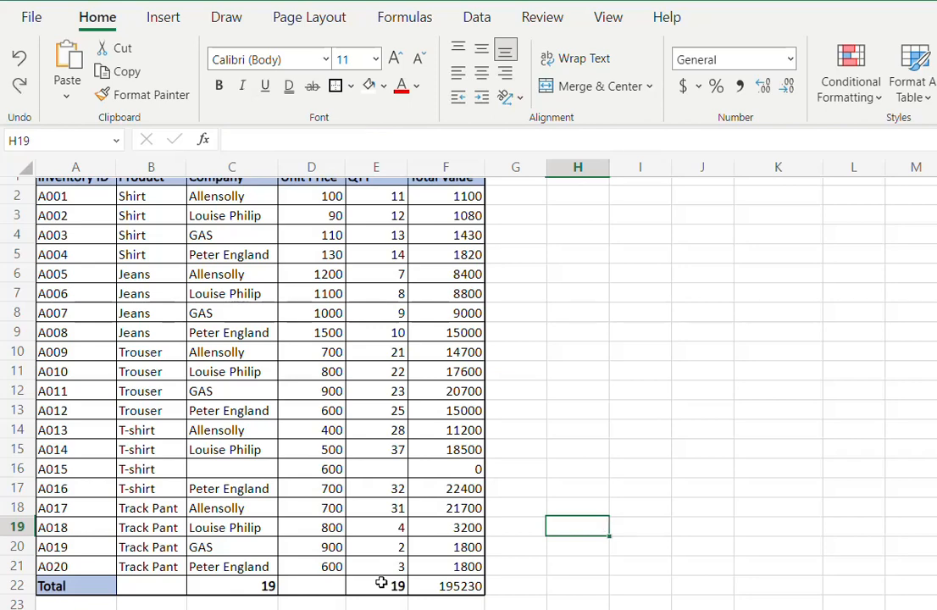
- Undo the clearing of C16 and E16 and the test entry of 12 in C16
{"action": "key", "text": "ctrl+z"}
{"action": "key", "text": "ctrl+z"}
{"action": "key", "text": "ctrl+z"}
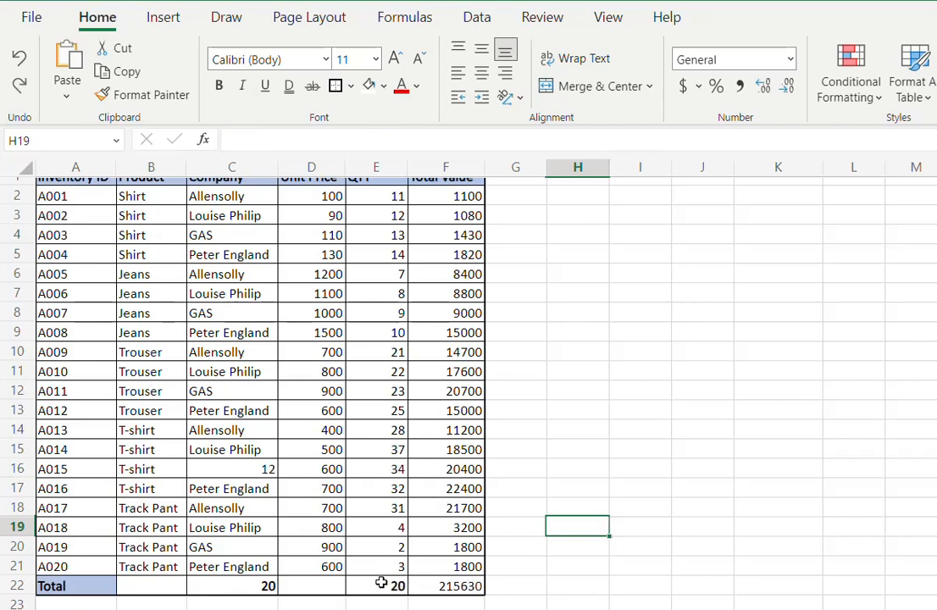
{"action": "key", "text": "ctrl+z"}
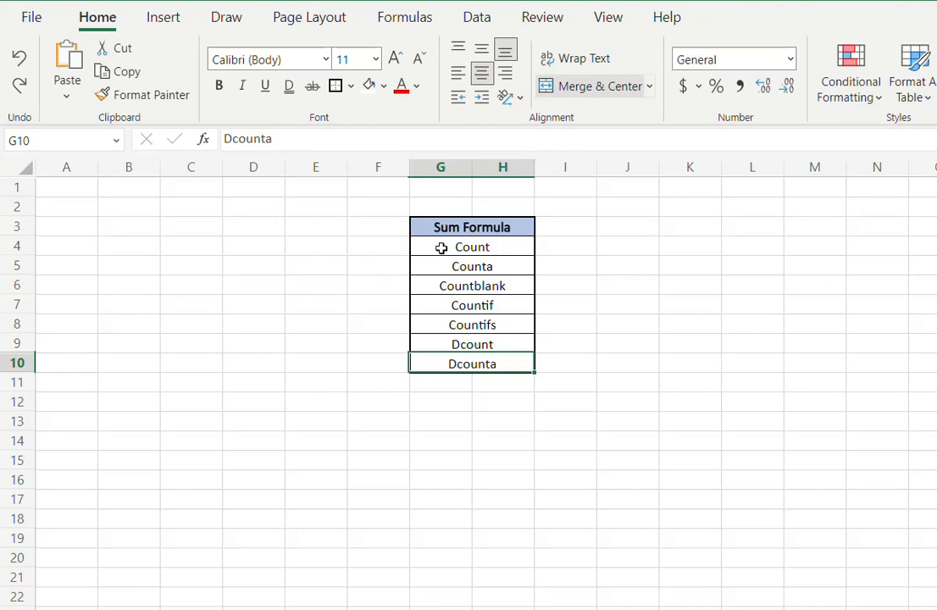
- Fill the Count, Counta and Countblank entries in the formula list with yellow
{"action": "left_click_drag", "start_coordinate": [441, 247], "coordinate": [442, 283]}
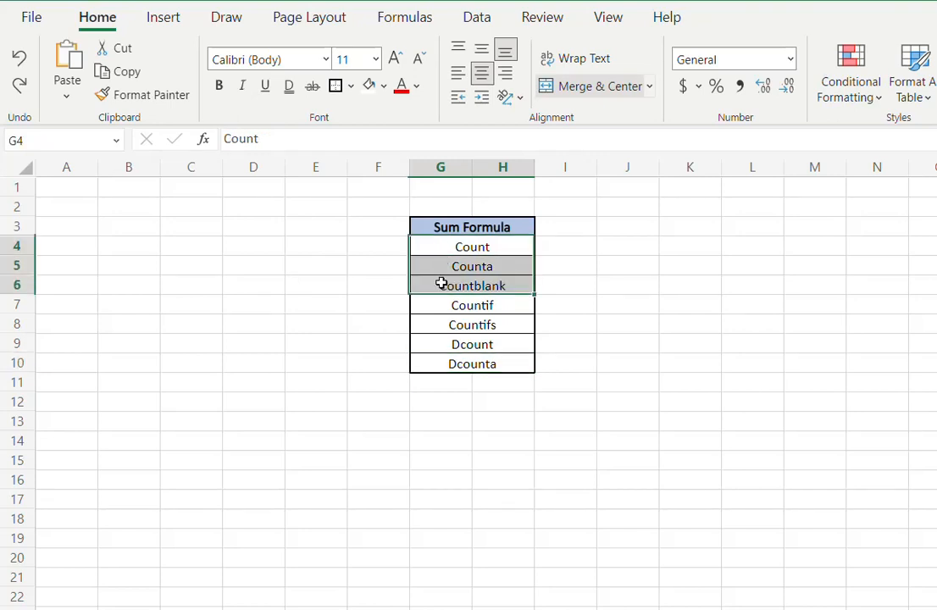
{"action": "left_click", "coordinate": [384, 86]}
{"action": "left_click", "coordinate": [443, 325]}
{"action": "key", "text": "Down"}
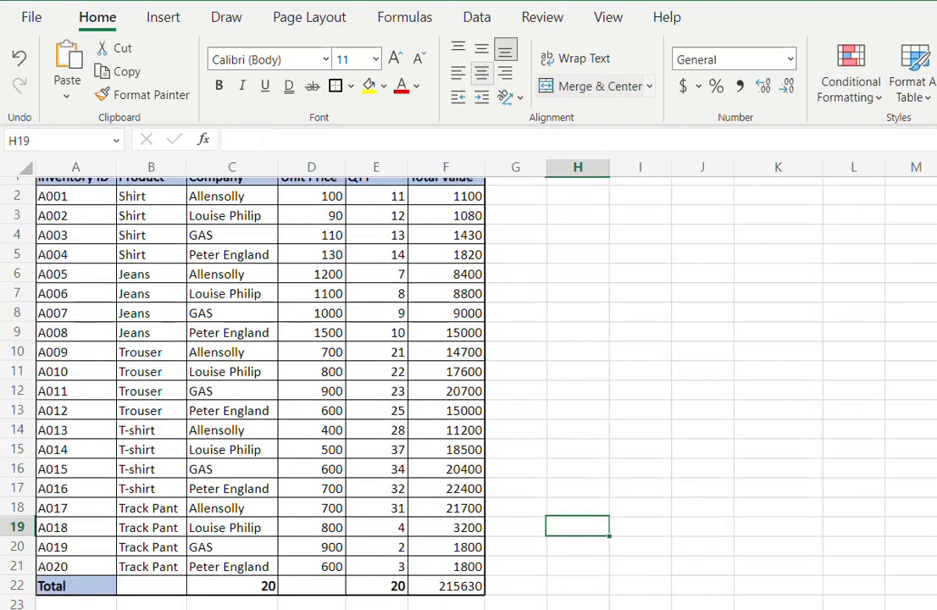
- Examine the inventory table's Product entries and the Company, QTY and Total fields of the small criteria table in H1:K2
{"action": "key", "text": "ctrl+Up"}
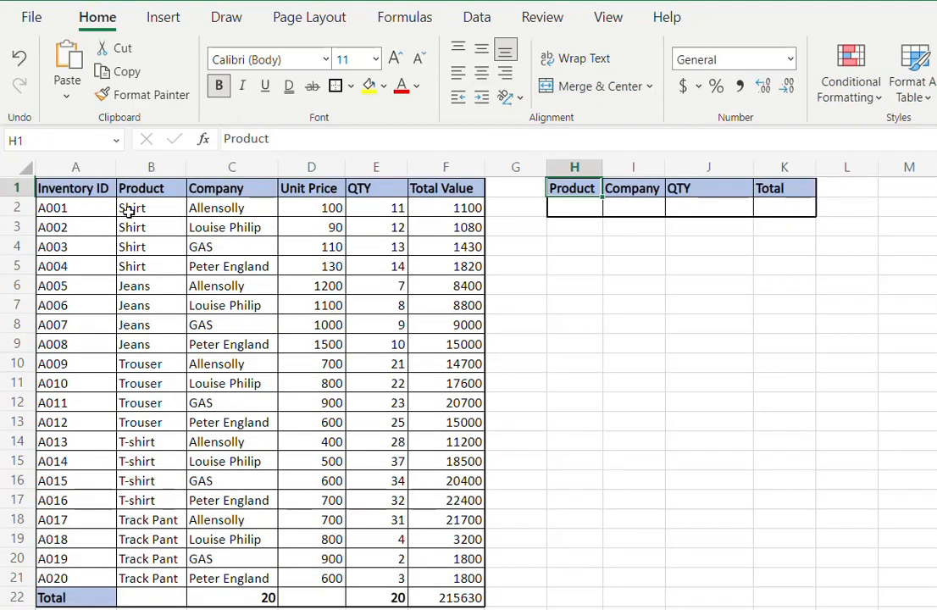
{"action": "left_click_drag", "start_coordinate": [144, 207], "coordinate": [135, 266]}
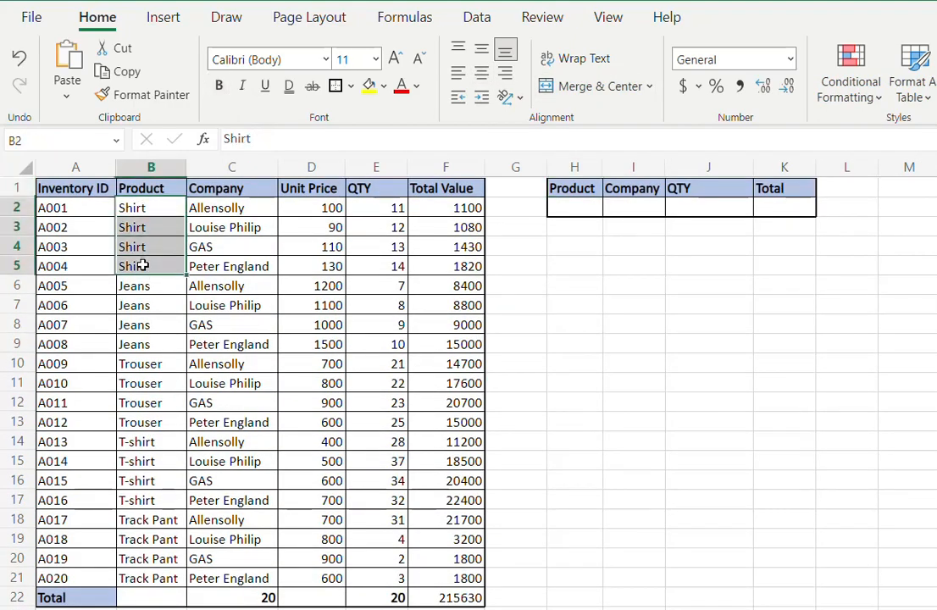
{"action": "left_click_drag", "start_coordinate": [147, 365], "coordinate": [131, 405]}
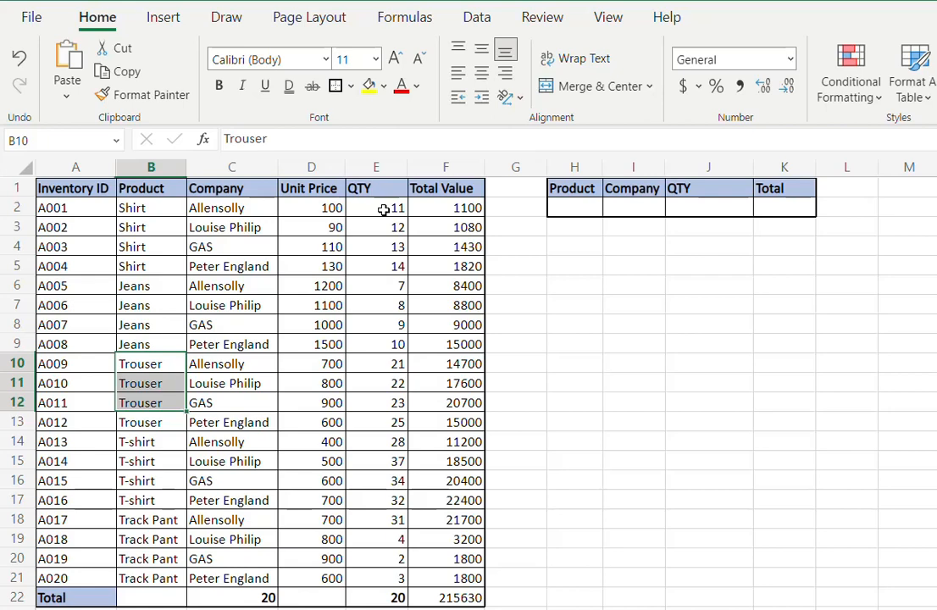
{"action": "left_click", "coordinate": [631, 190]}
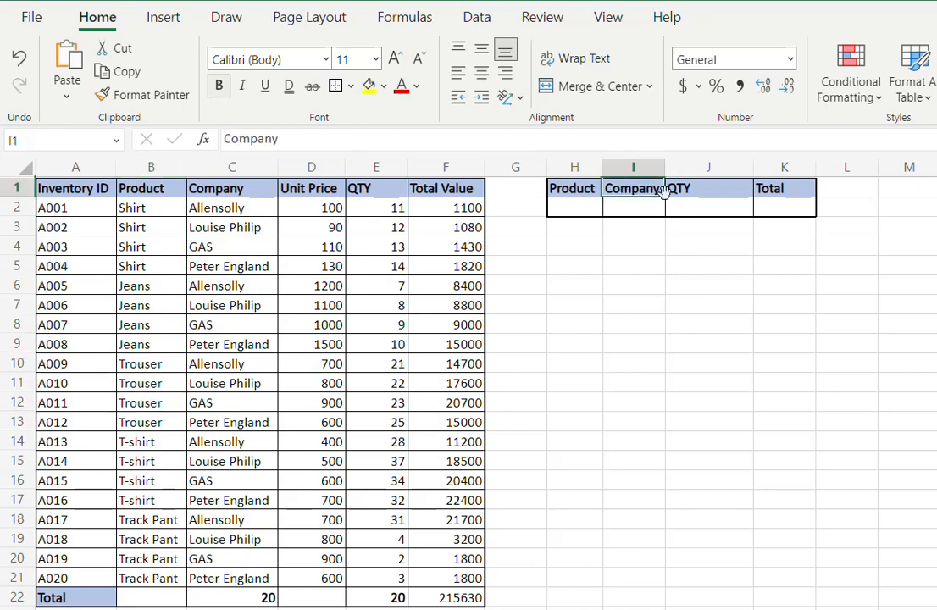
{"action": "left_click", "coordinate": [678, 188]}
{"action": "left_click", "coordinate": [793, 188]}
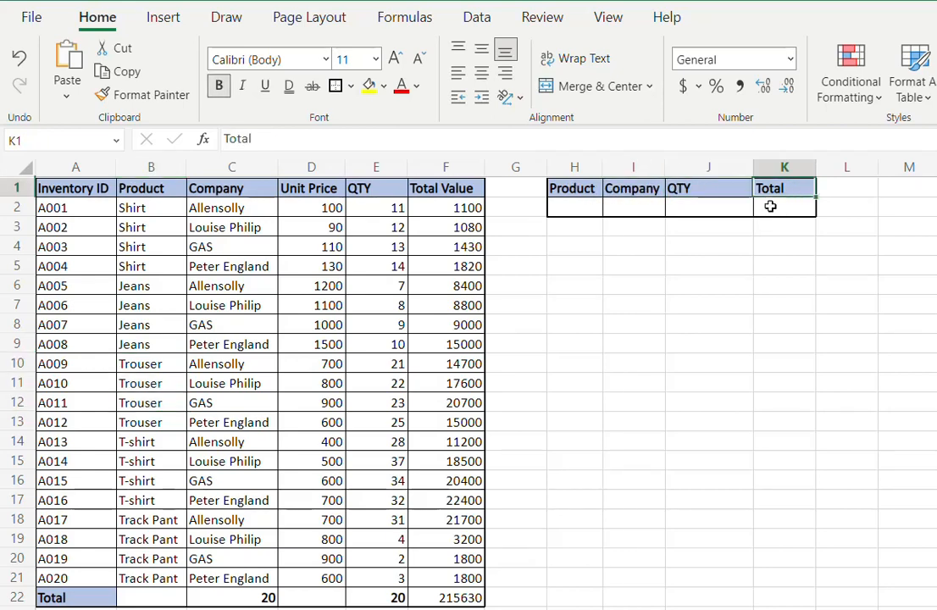
{"action": "left_click", "coordinate": [770, 206]}
- Add a List data validation to H2 with source =$B$2:$B$21 and choose Shirt as the product
{"action": "left_click", "coordinate": [575, 206]}
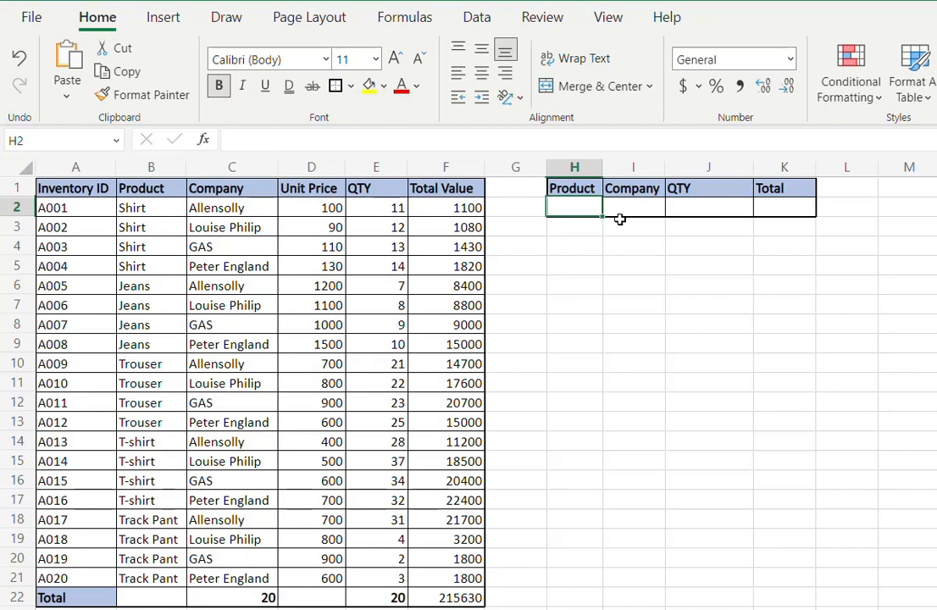
{"action": "left_click", "coordinate": [477, 23]}
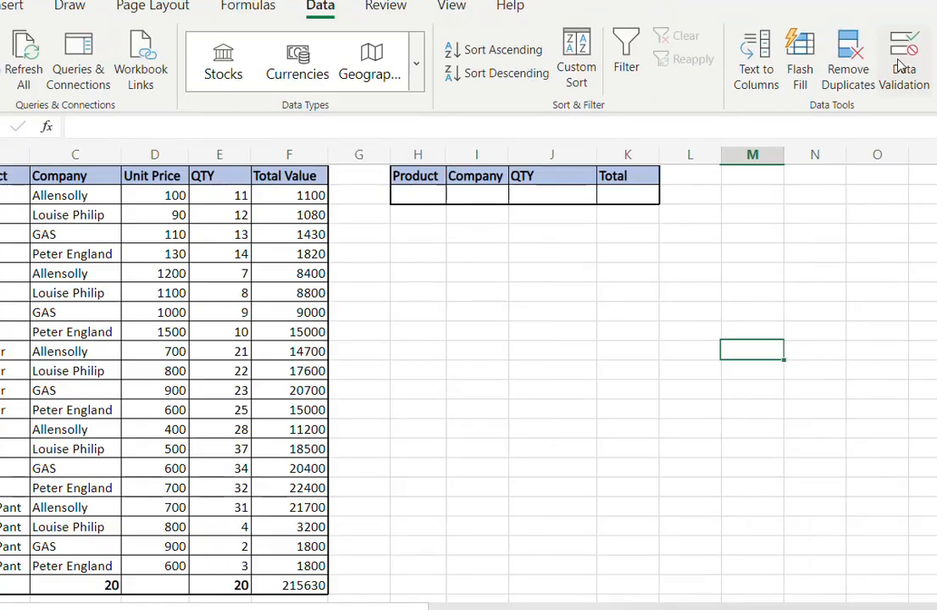
{"action": "left_click", "coordinate": [901, 67]}
{"action": "left_click", "coordinate": [754, 194]}
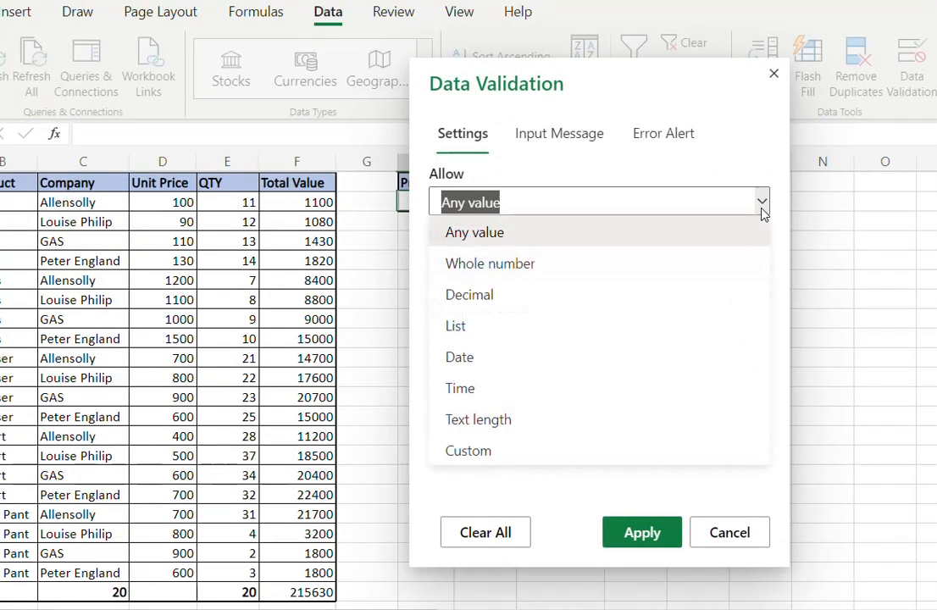
{"action": "left_click", "coordinate": [534, 330]}
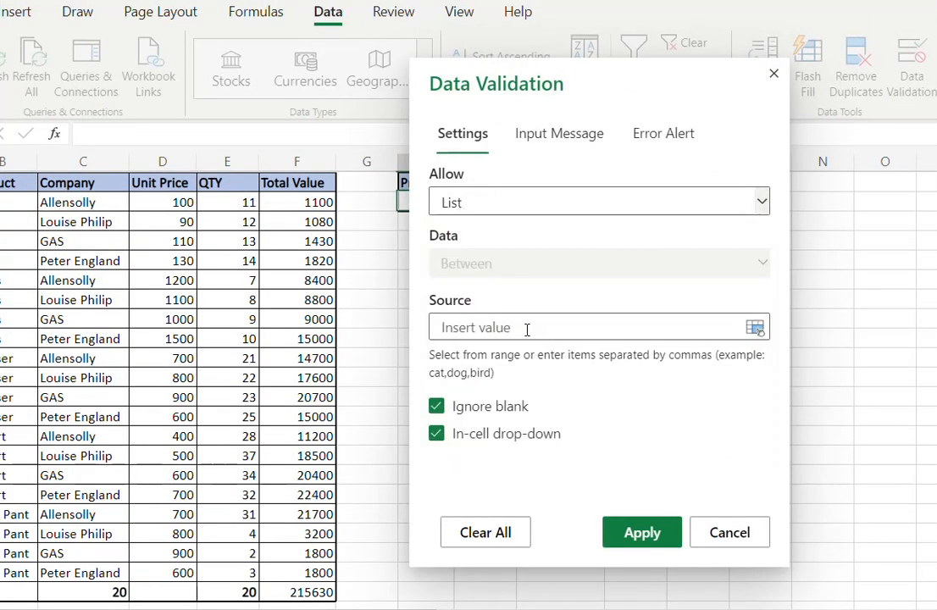
{"action": "left_click", "coordinate": [527, 329]}
{"action": "left_click_drag", "start_coordinate": [25, 201], "coordinate": [6, 553]}
{"action": "left_click_drag", "start_coordinate": [2, 557], "coordinate": [2, 573]}
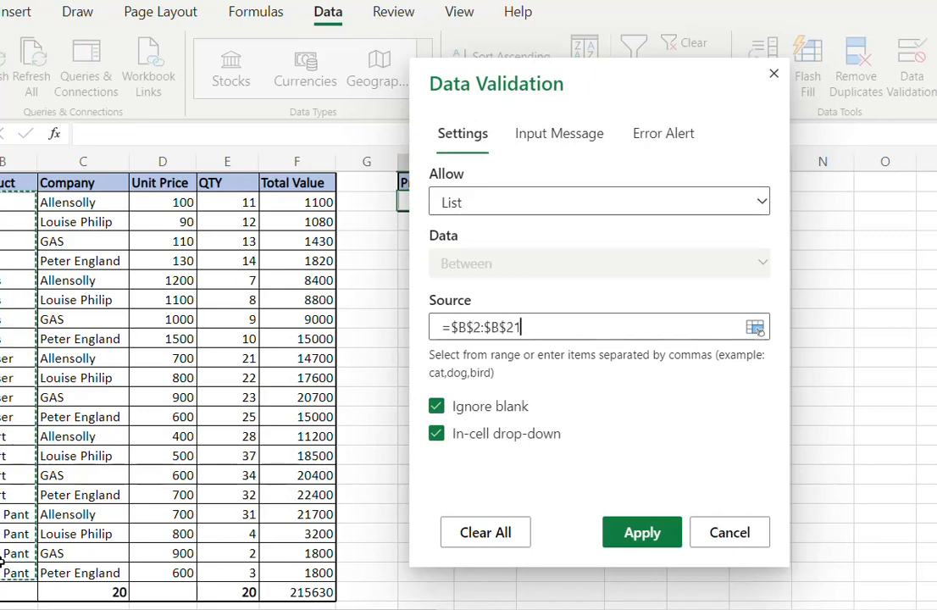
{"action": "left_click", "coordinate": [642, 532]}
{"action": "left_click", "coordinate": [464, 202]}
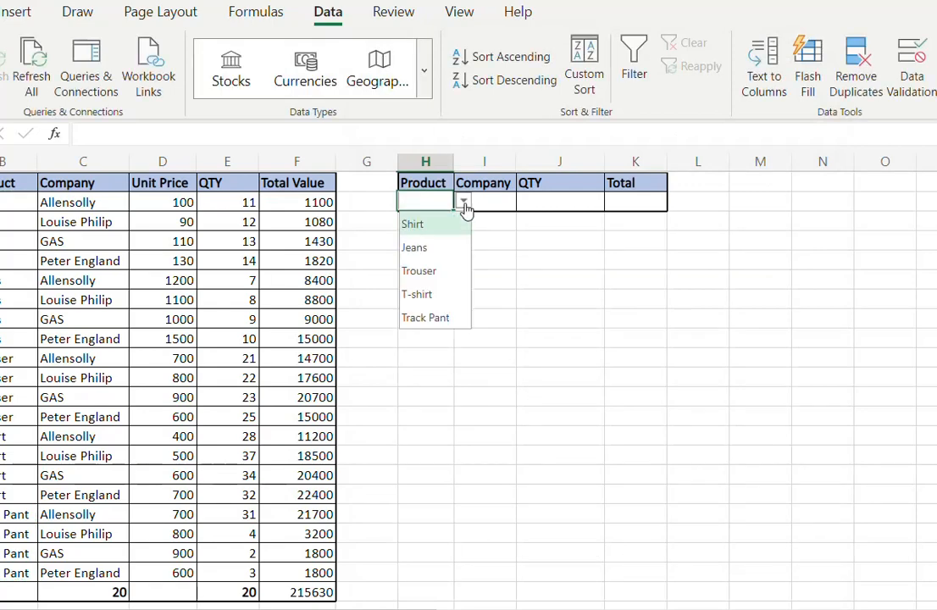
{"action": "left_click", "coordinate": [432, 227]}
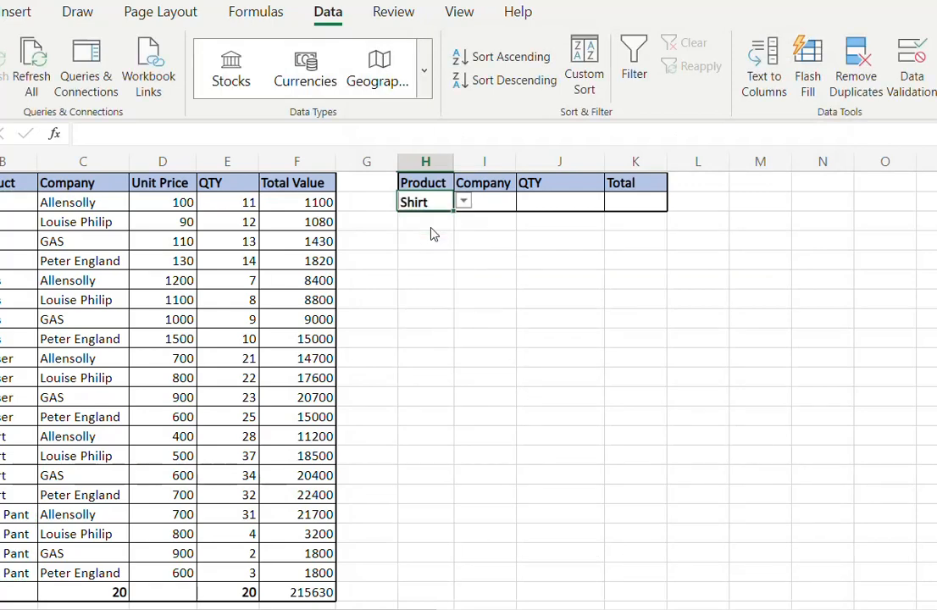
- Add a List data validation to I2 with source =$C$2:$C$21 and choose Allensolly as the company
{"action": "left_click", "coordinate": [500, 205]}
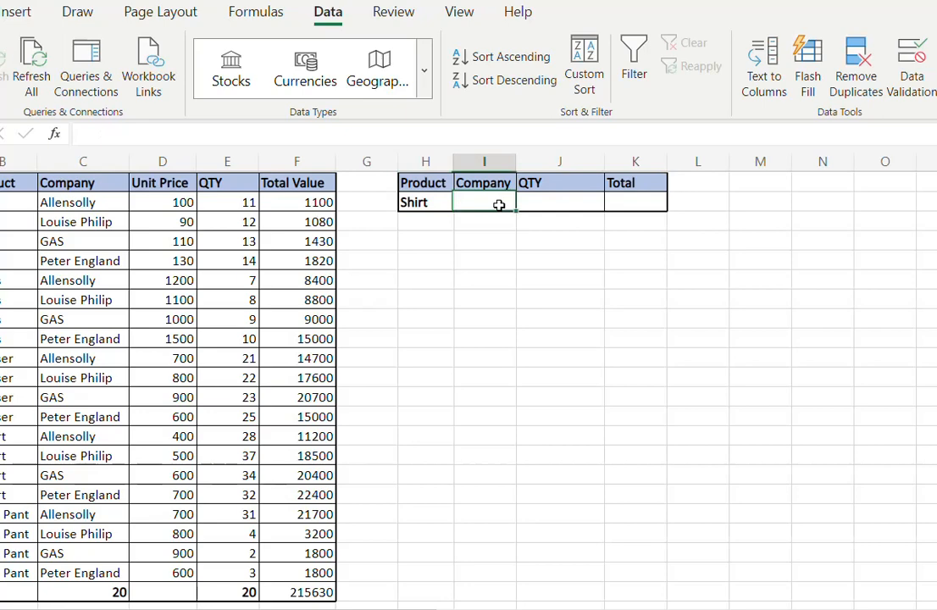
{"action": "left_click", "coordinate": [914, 61]}
{"action": "left_click", "coordinate": [557, 207]}
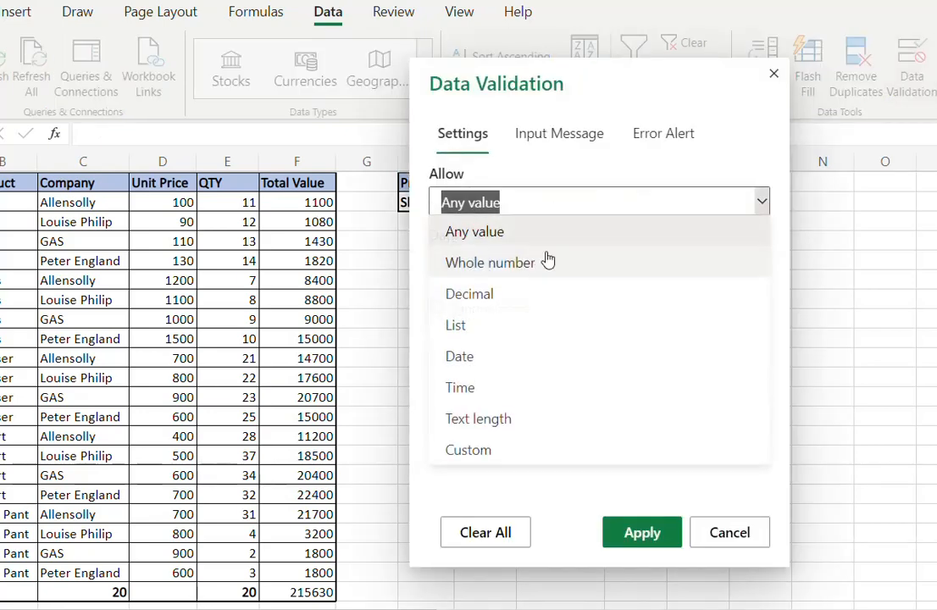
{"action": "left_click", "coordinate": [513, 329]}
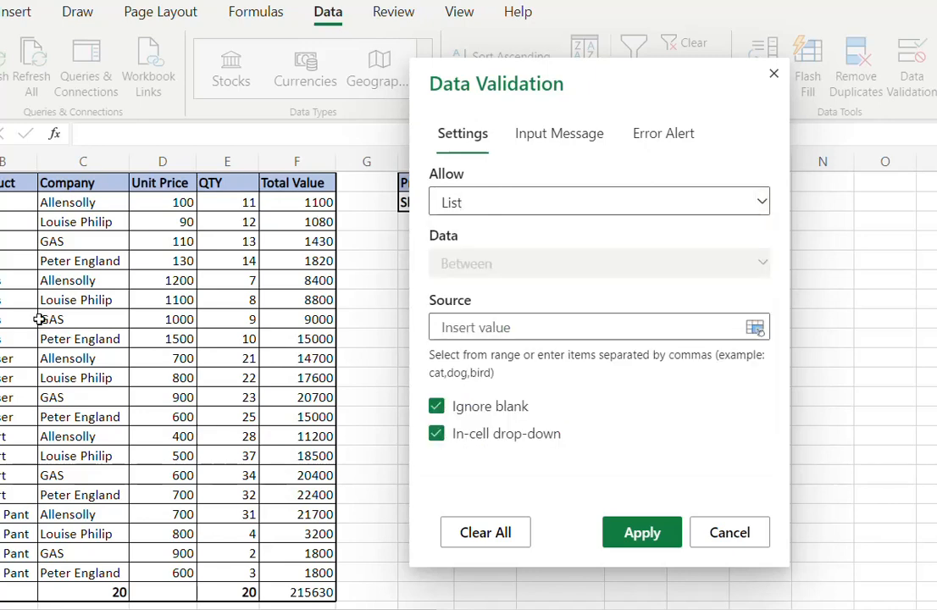
{"action": "left_click_drag", "start_coordinate": [72, 204], "coordinate": [71, 568]}
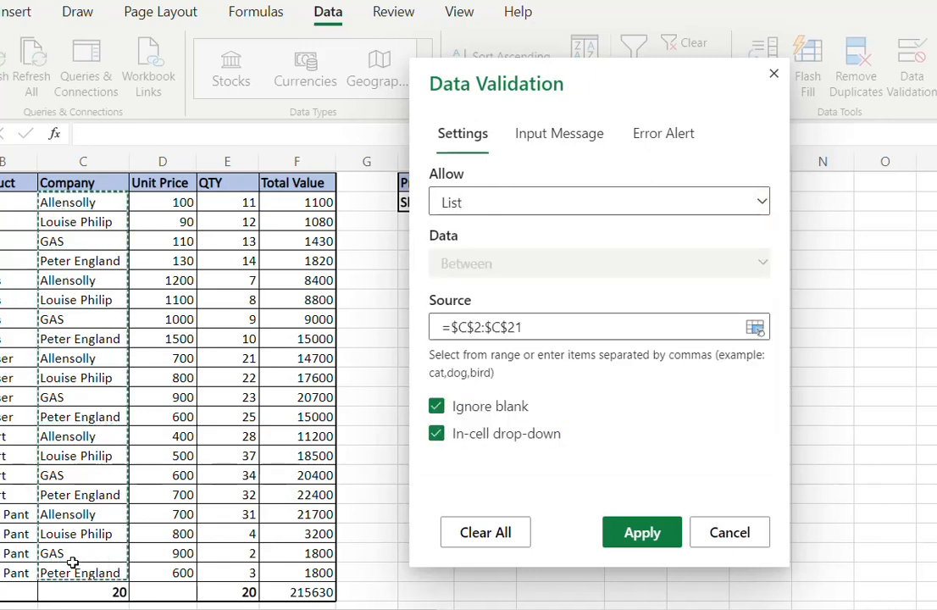
{"action": "left_click", "coordinate": [631, 534]}
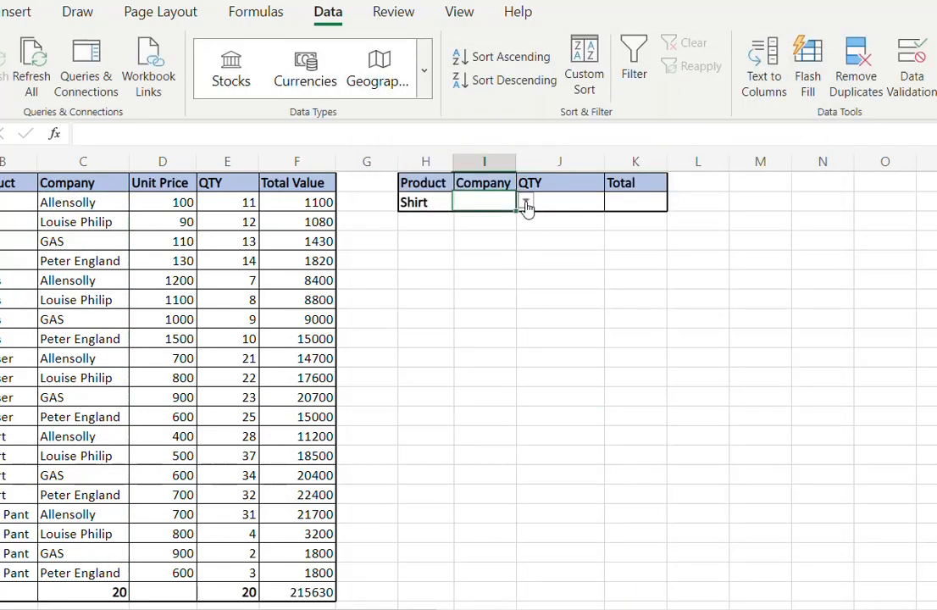
{"action": "left_click", "coordinate": [526, 202]}
{"action": "left_click", "coordinate": [483, 224]}
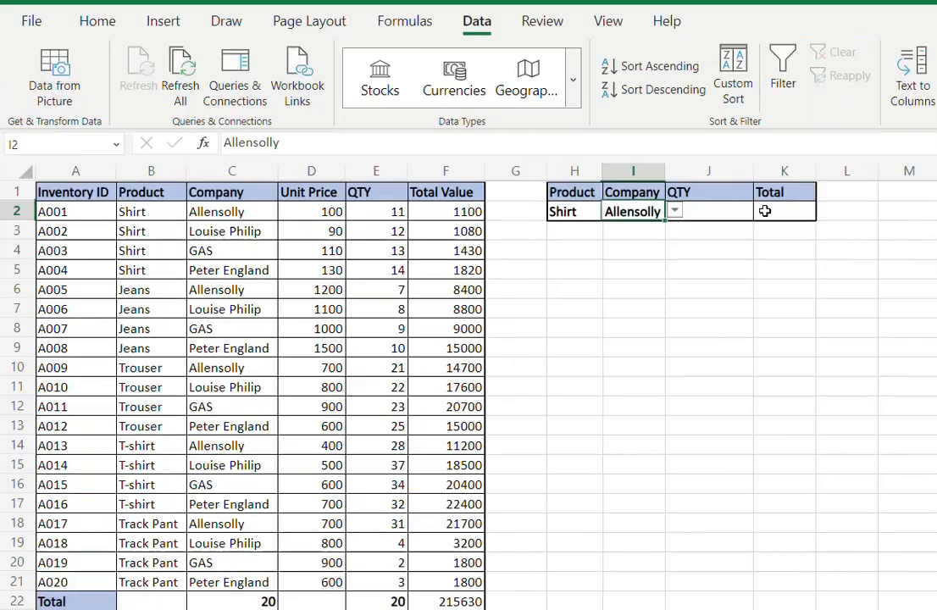
- Count the rows matching the chosen product by entering =COUNTIF(B2:B21,H2) in K2
{"action": "left_click", "coordinate": [764, 211]}
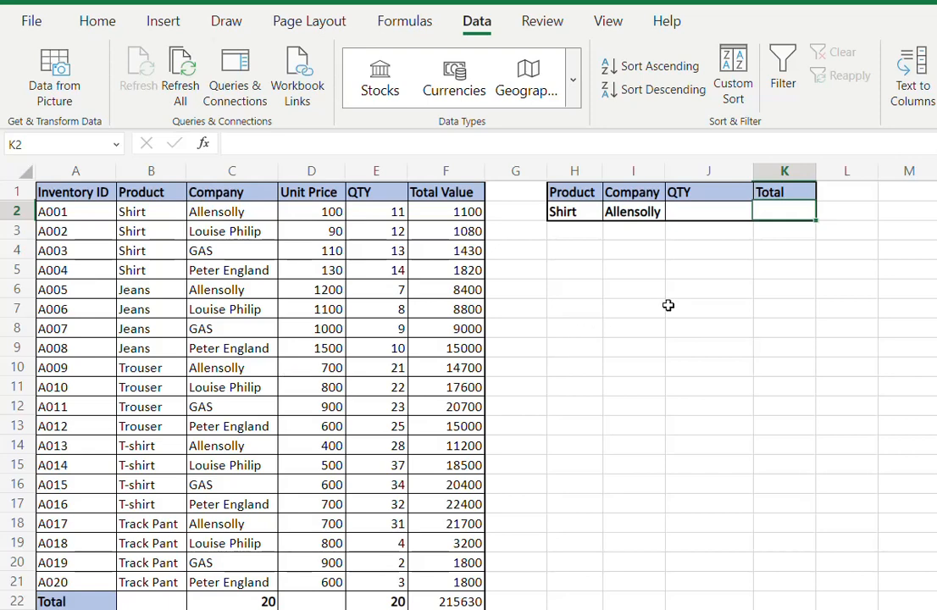
{"action": "type", "text": "=counti"}
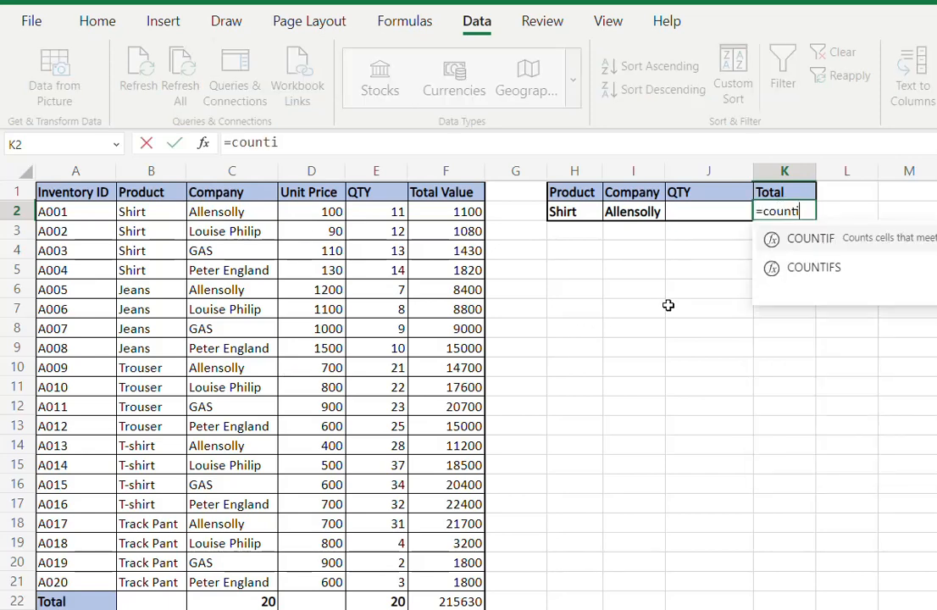
{"action": "type", "text": "f"}
{"action": "key", "text": "Tab"}
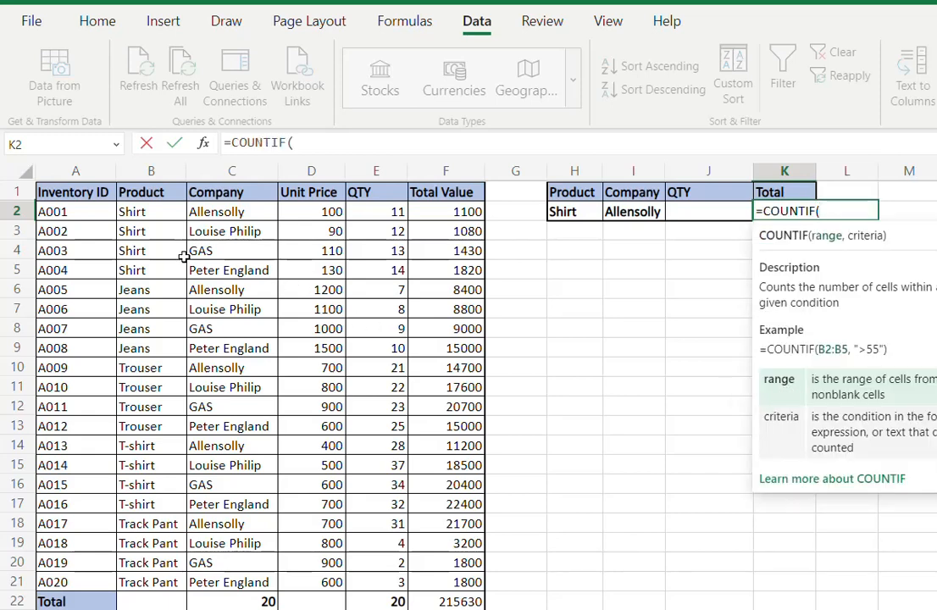
{"action": "left_click_drag", "start_coordinate": [157, 214], "coordinate": [142, 576]}
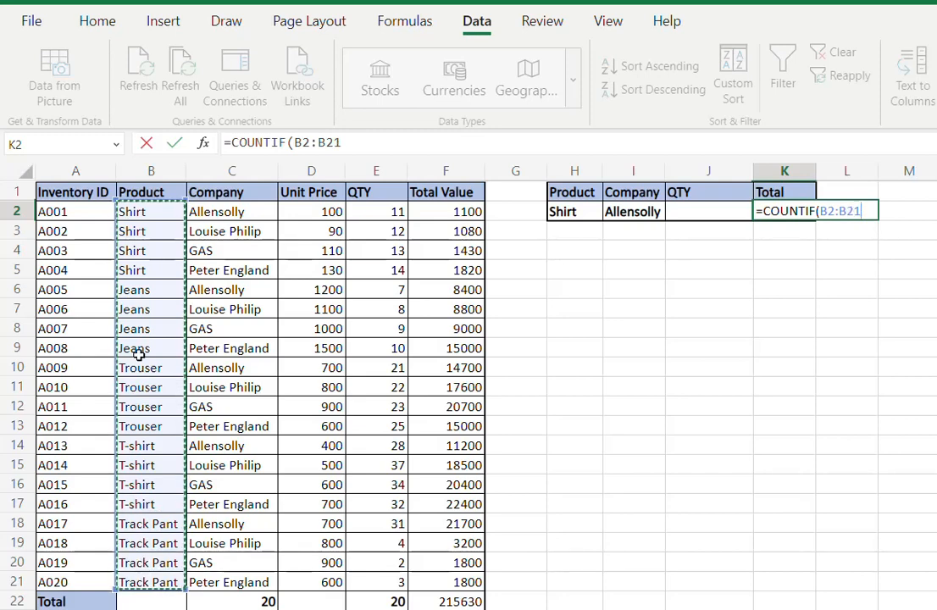
{"action": "type", "text": ","}
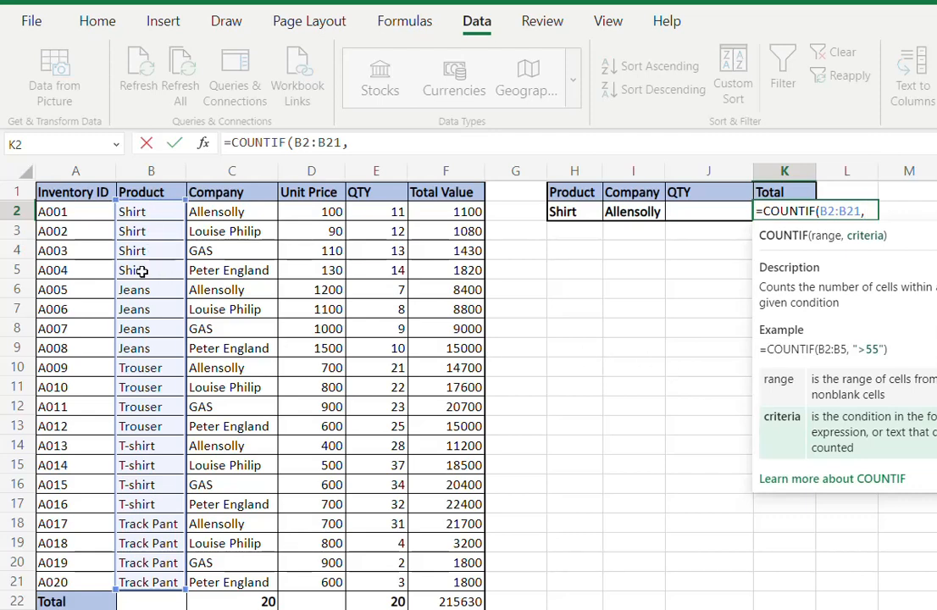
{"action": "left_click", "coordinate": [564, 213]}
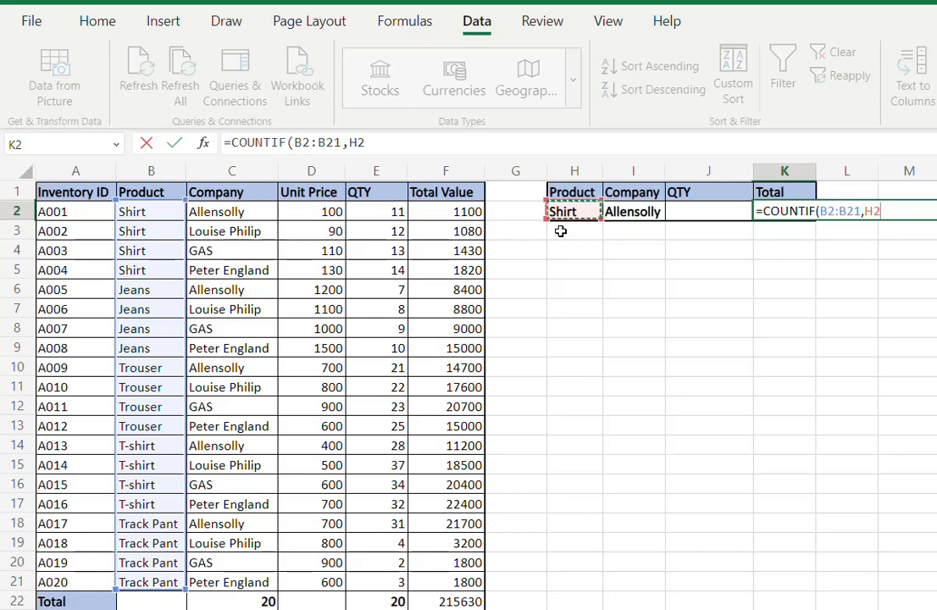
{"action": "type", "text": ")"}
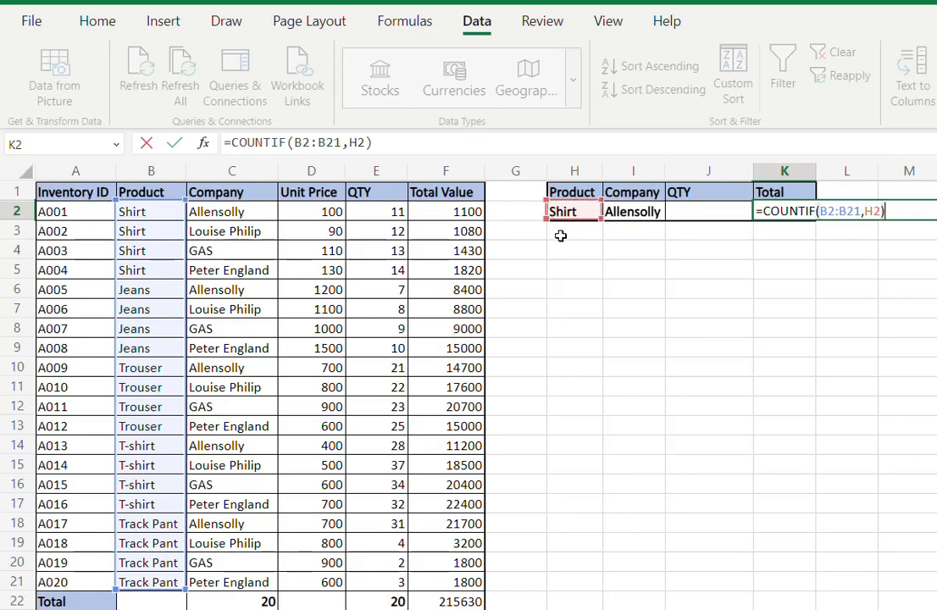
{"action": "key", "text": "Return"}
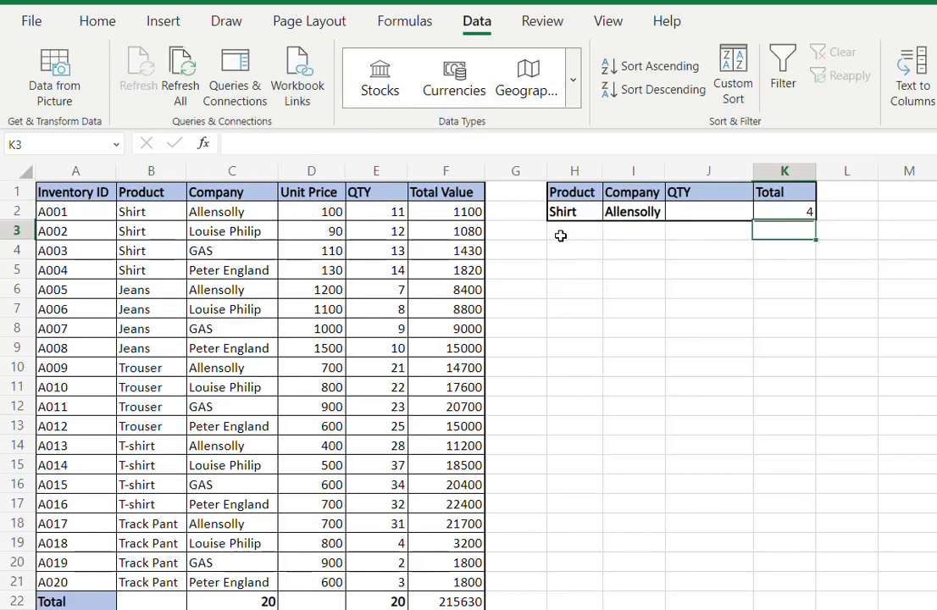
- Change the formula in K2 to =COUNTIF(C2:C21,I2) to count the rows matching the chosen company
{"action": "key", "text": "Up"}
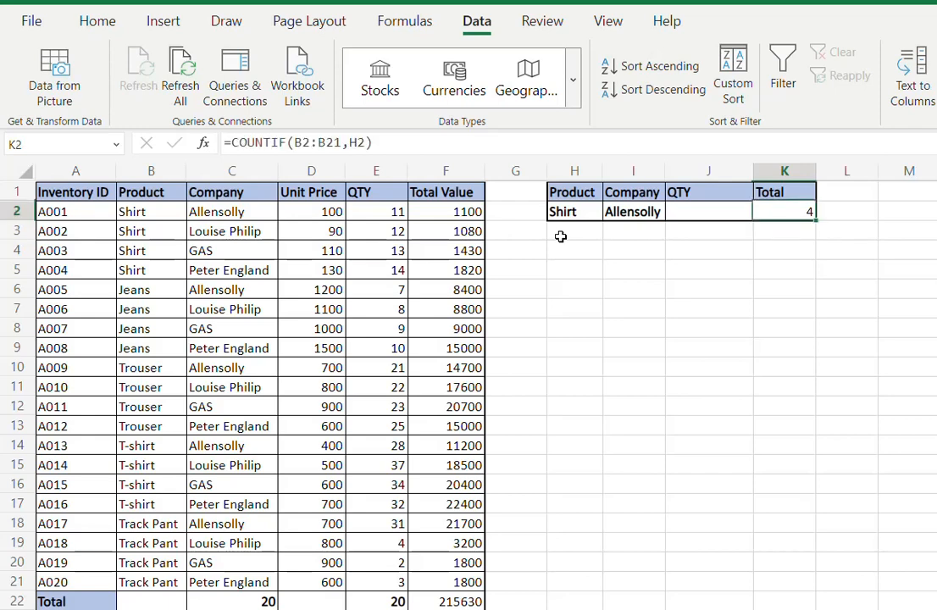
{"action": "left_click", "coordinate": [374, 143]}
{"action": "left_click_drag", "start_coordinate": [343, 142], "coordinate": [297, 143]}
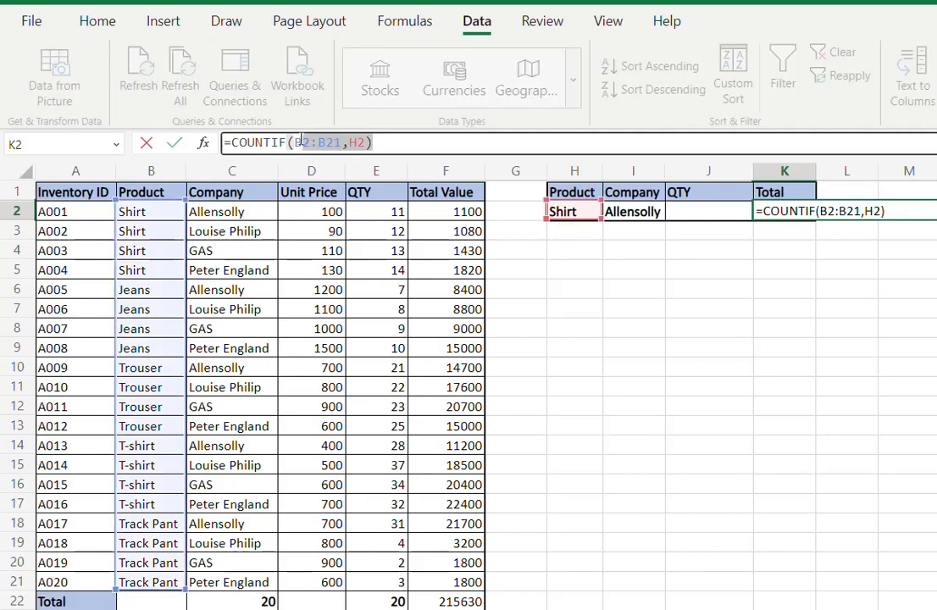
{"action": "key", "text": "BackSpace"}
{"action": "left_click_drag", "start_coordinate": [216, 212], "coordinate": [195, 567]}
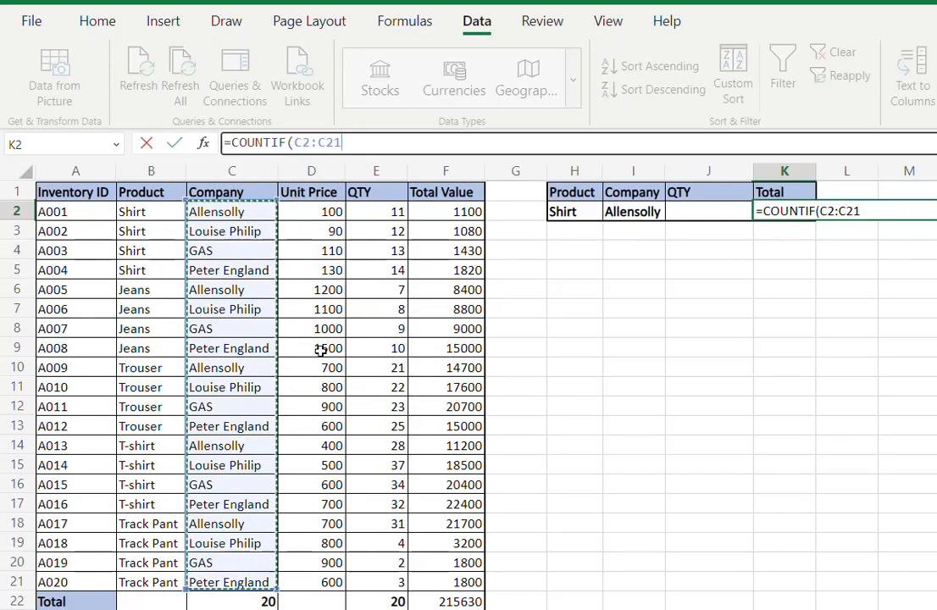
{"action": "type", "text": ","}
{"action": "left_click", "coordinate": [622, 211]}
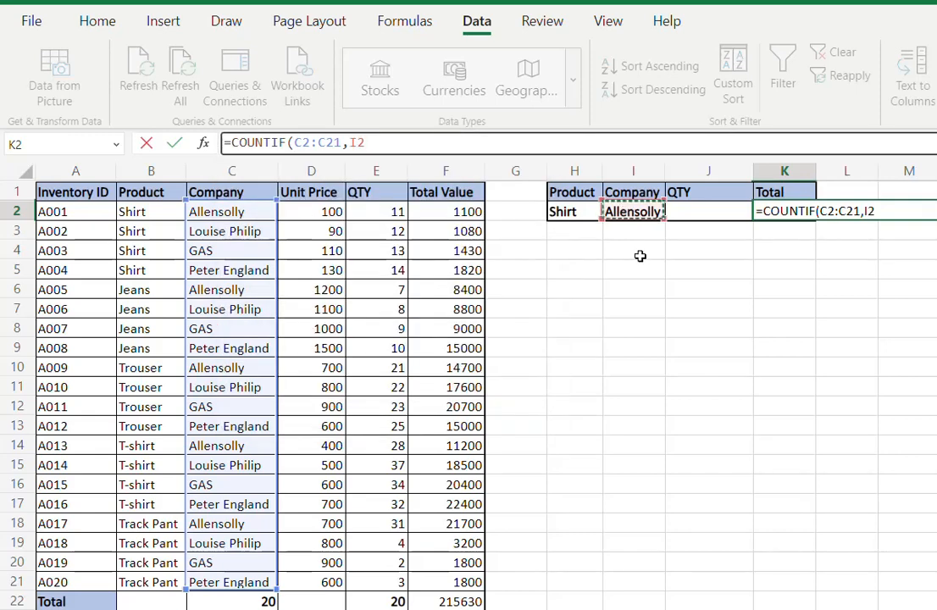
{"action": "type", "text": ")"}
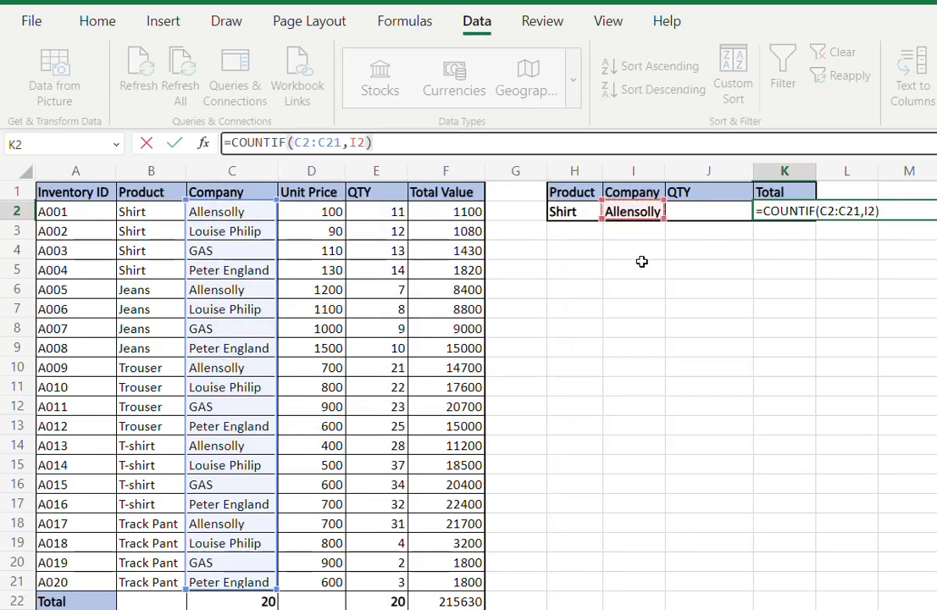
{"action": "key", "text": "Return"}
- Switch the company in I2 to Louise Philip and after that to Peter England, and fit column I to its contents
{"action": "left_click", "coordinate": [628, 214]}
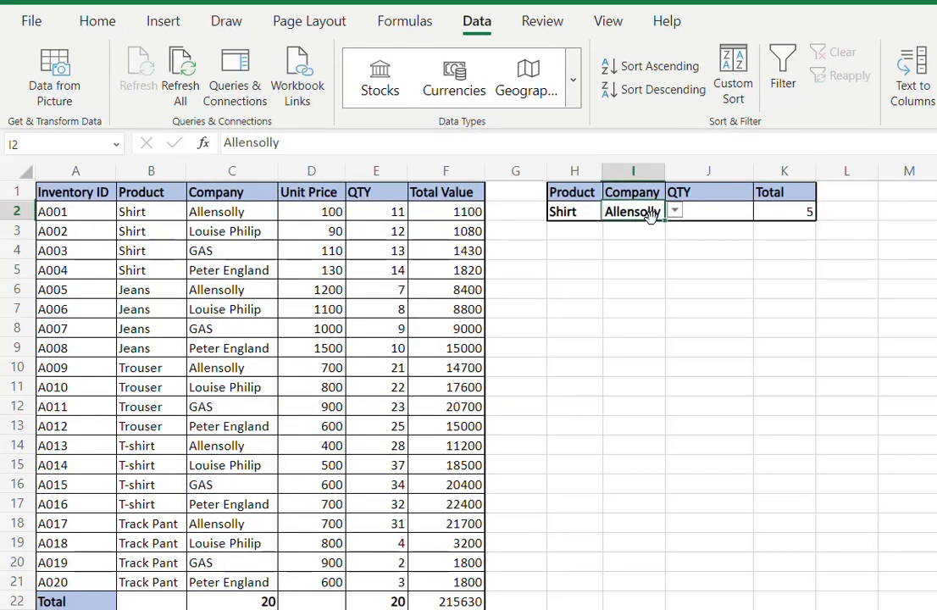
{"action": "left_click", "coordinate": [675, 212]}
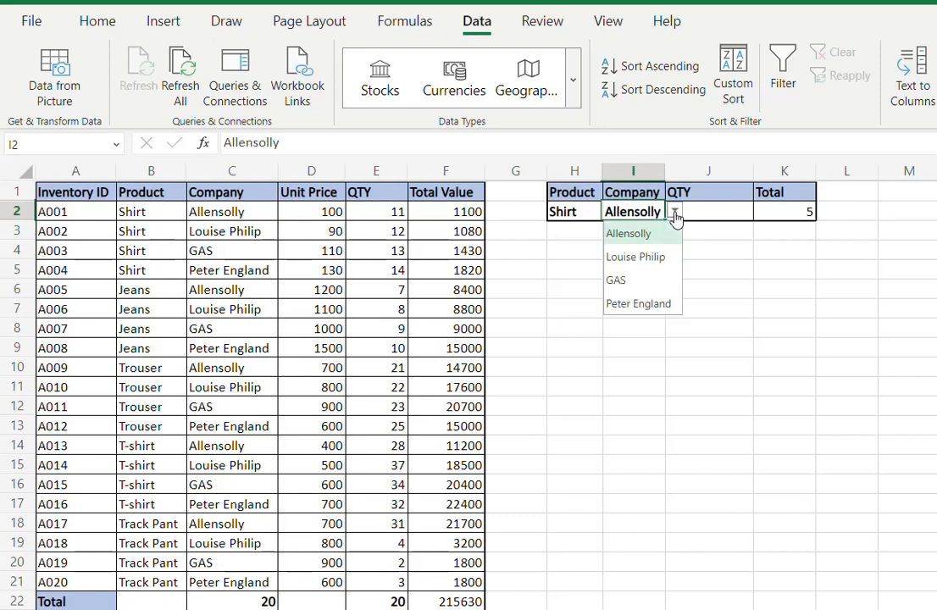
{"action": "left_click", "coordinate": [641, 260]}
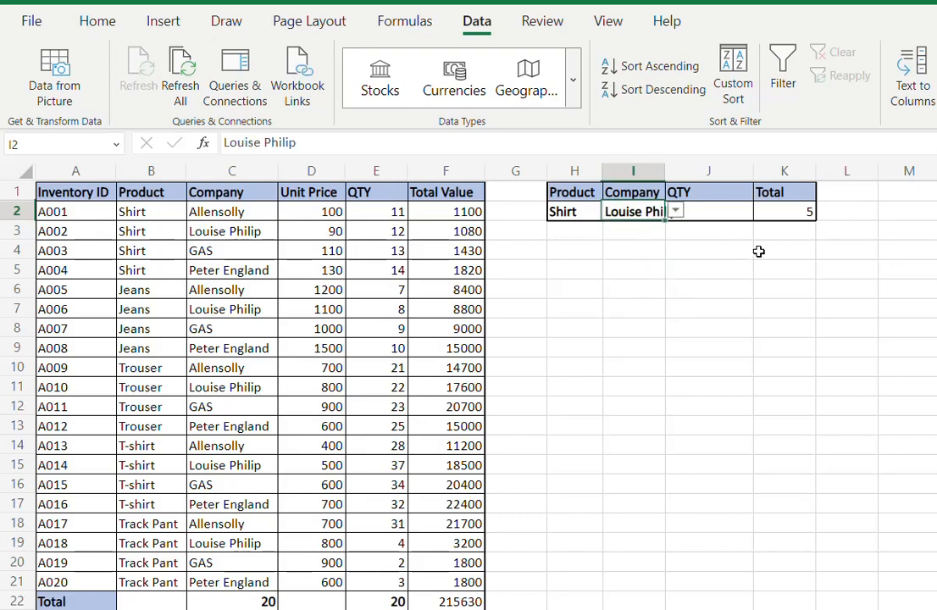
{"action": "left_click", "coordinate": [675, 212]}
{"action": "left_click", "coordinate": [639, 304]}
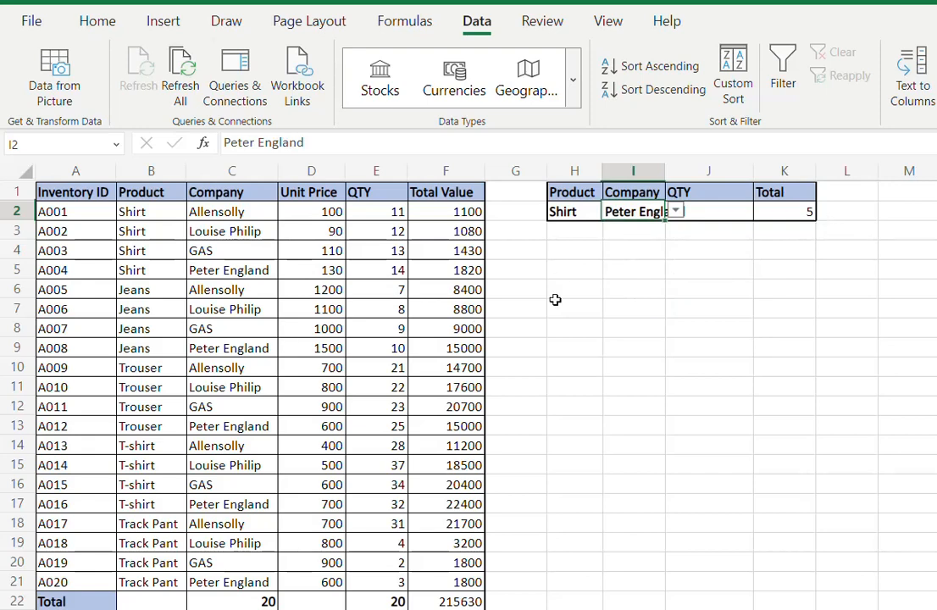
{"action": "left_click", "coordinate": [729, 208]}
{"action": "double_click", "coordinate": [666, 171]}
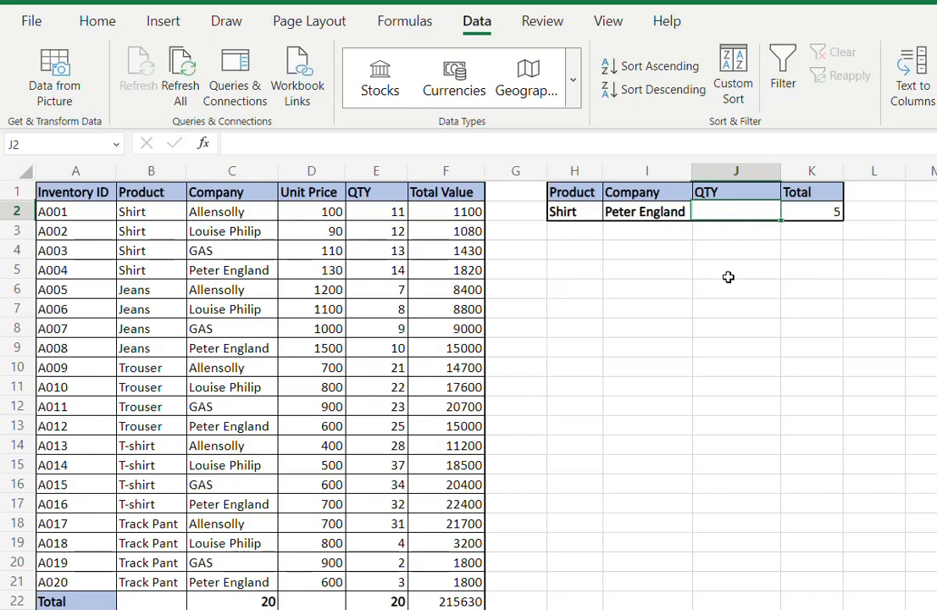
- Enter the quantity criterion <10 in J2 and change the formula in K2 to =COUNTIF(E2:E22,J2)
{"action": "type", "text": "<"}
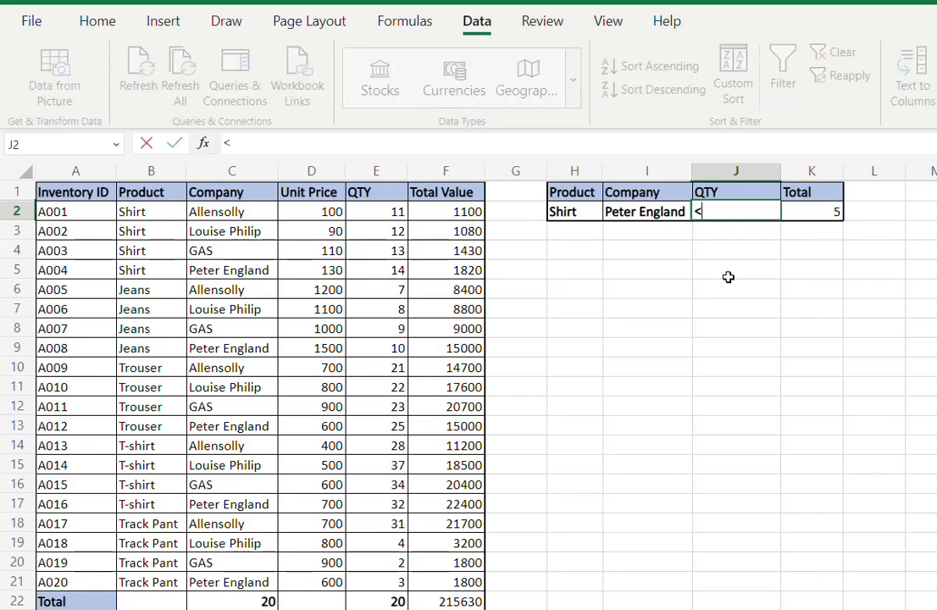
{"action": "type", "text": "10"}
{"action": "left_click", "coordinate": [821, 213]}
{"action": "left_click_drag", "start_coordinate": [375, 140], "coordinate": [294, 142]}
{"action": "key", "text": "BackSpace"}
{"action": "left_click_drag", "start_coordinate": [377, 211], "coordinate": [399, 597]}
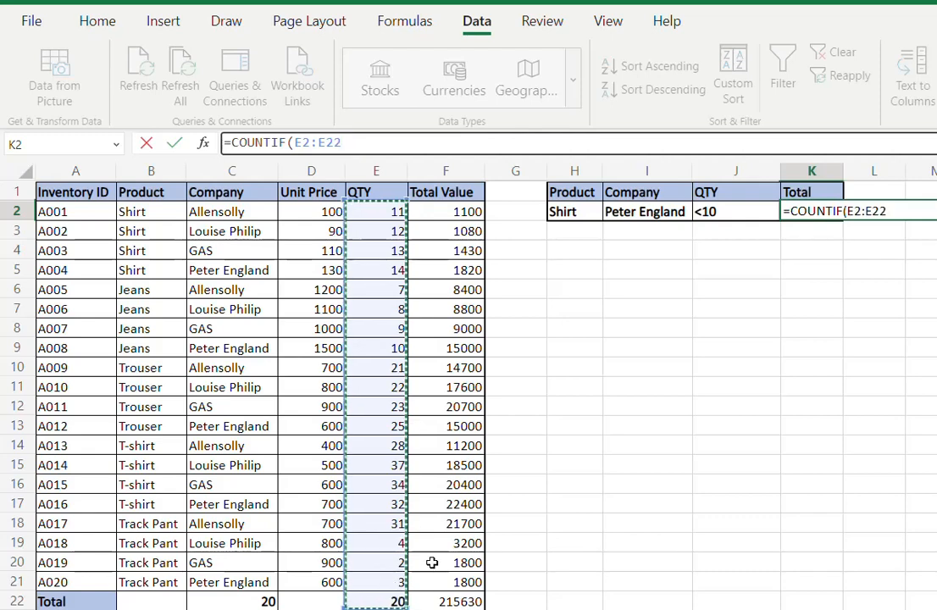
{"action": "type", "text": ","}
{"action": "left_click_drag", "start_coordinate": [728, 226], "coordinate": [725, 212]}
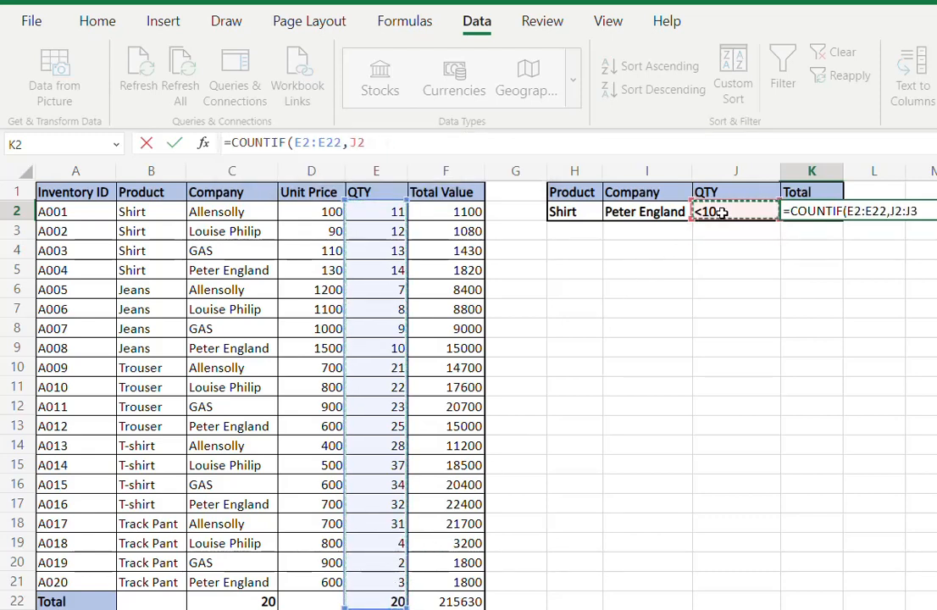
{"action": "key", "text": "Return"}
- Change the quantity criterion in J2 to <=10
{"action": "left_click", "coordinate": [700, 210]}
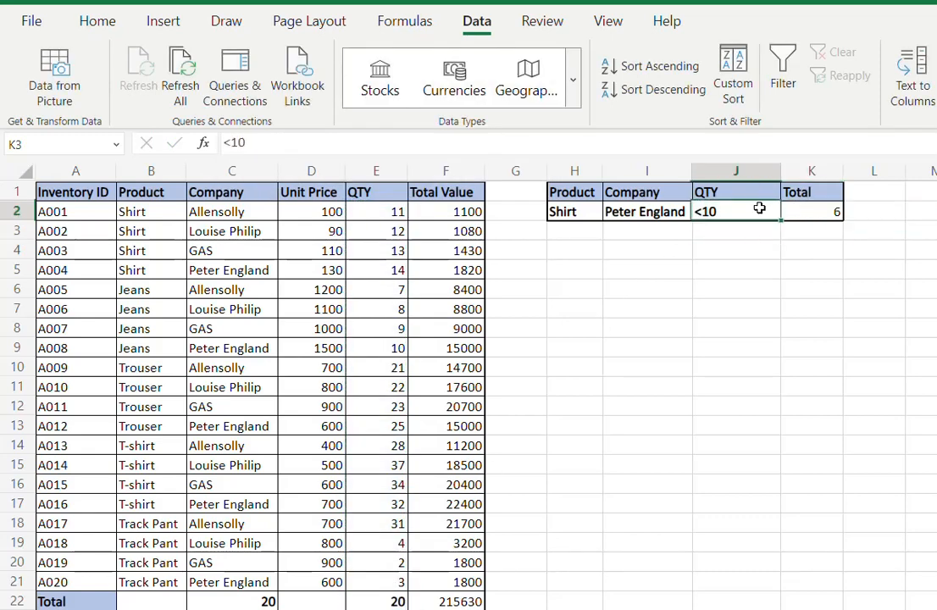
{"action": "left_click", "coordinate": [230, 144]}
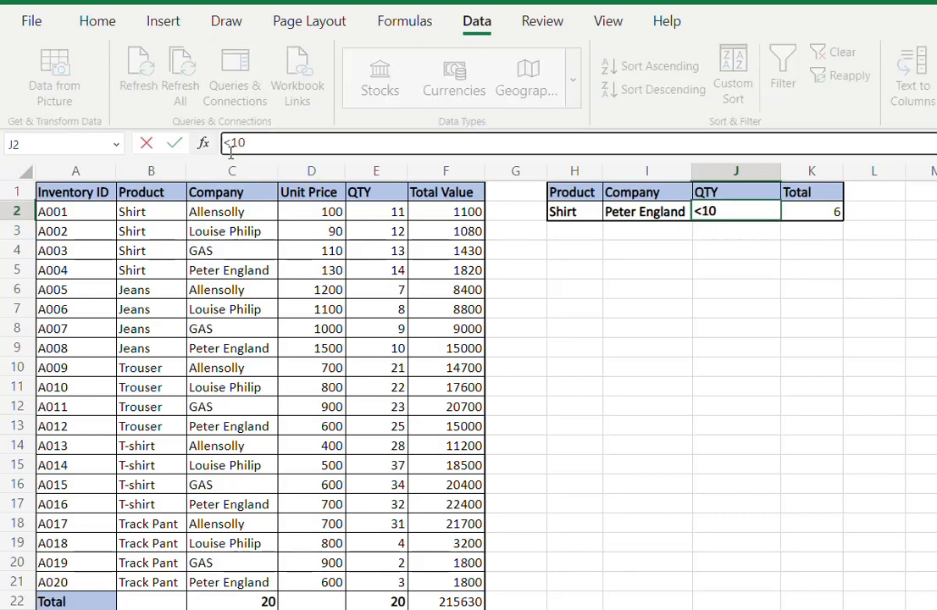
{"action": "type", "text": "="}
{"action": "key", "text": "Return"}
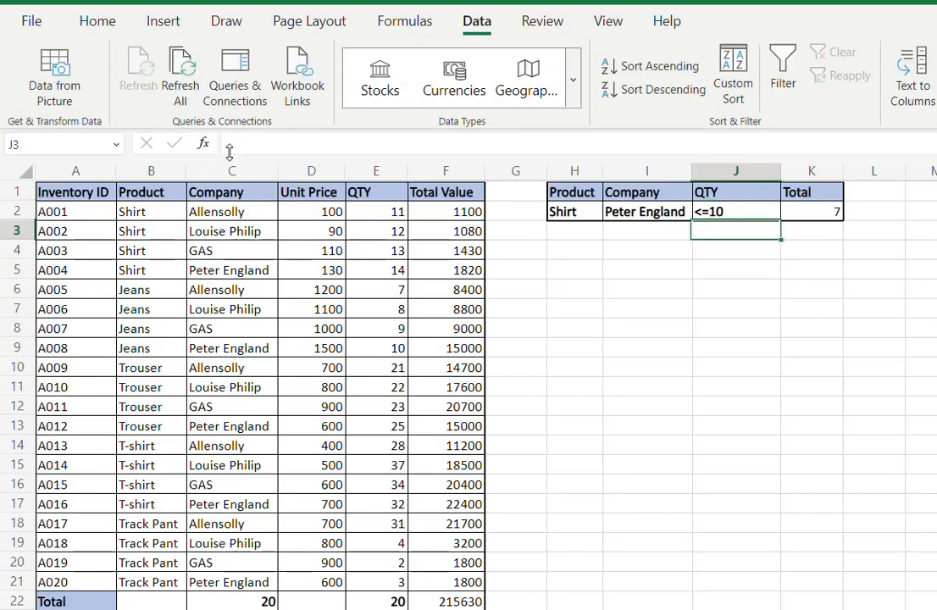
- Replace the quantity criterion in J2 with >10
{"action": "left_click", "coordinate": [682, 212]}
{"action": "type", "text": ">10"}
{"action": "key", "text": "Return"}
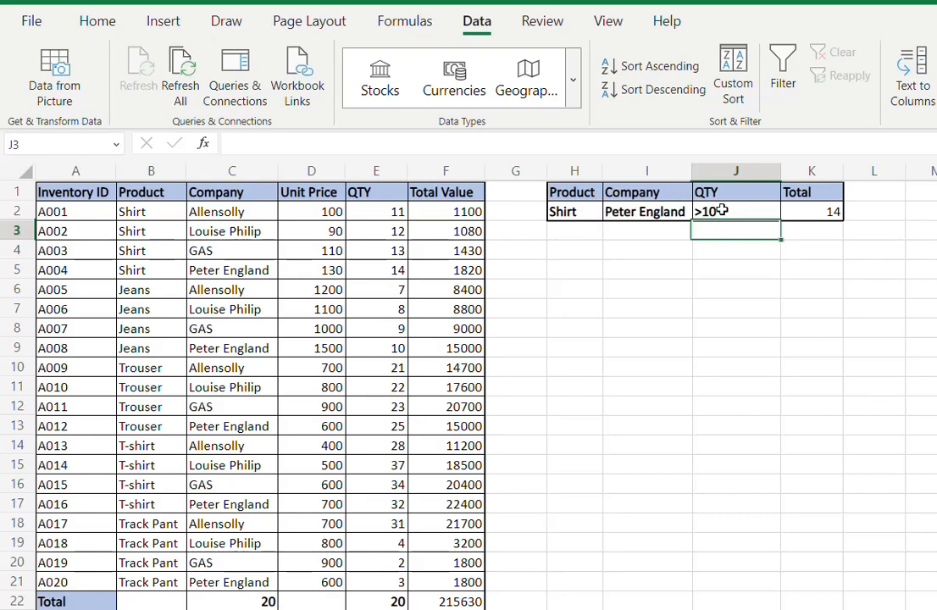
- Clear the COUNTIF formula from K2 and review the product, company and quantity criteria in H2:J2
{"action": "left_click", "coordinate": [816, 211]}
{"action": "key", "text": "Delete"}
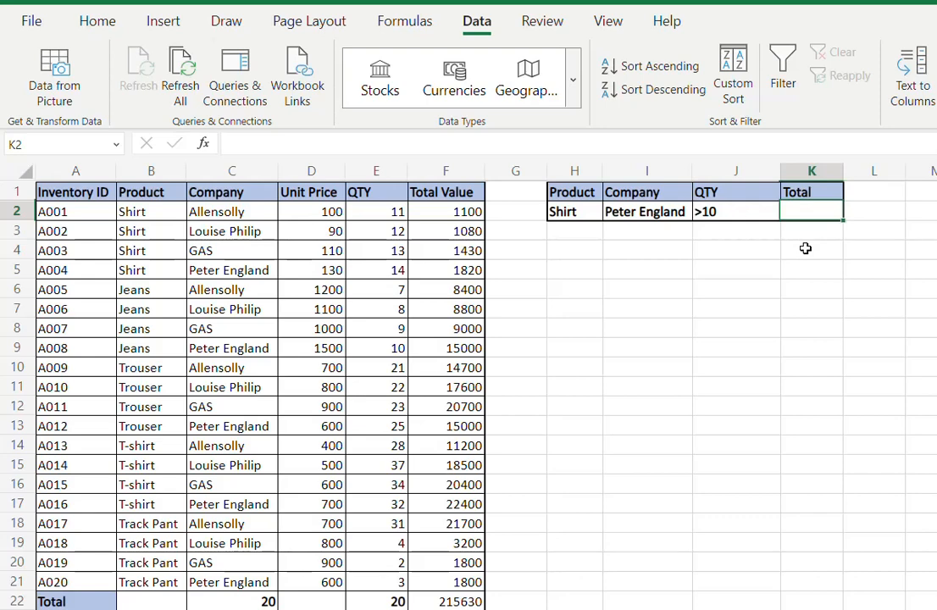
{"action": "left_click", "coordinate": [574, 214]}
{"action": "left_click", "coordinate": [653, 214]}
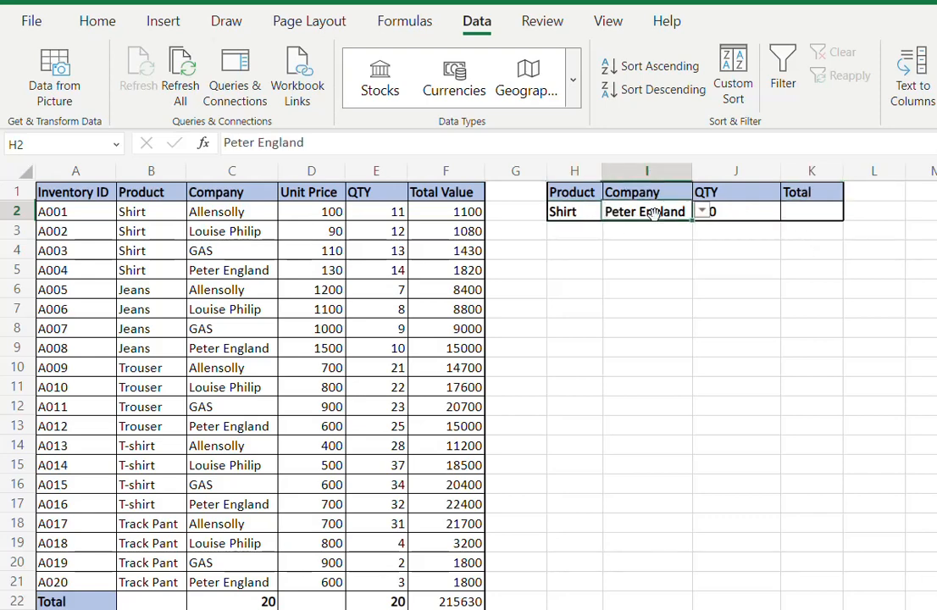
{"action": "left_click", "coordinate": [768, 212]}
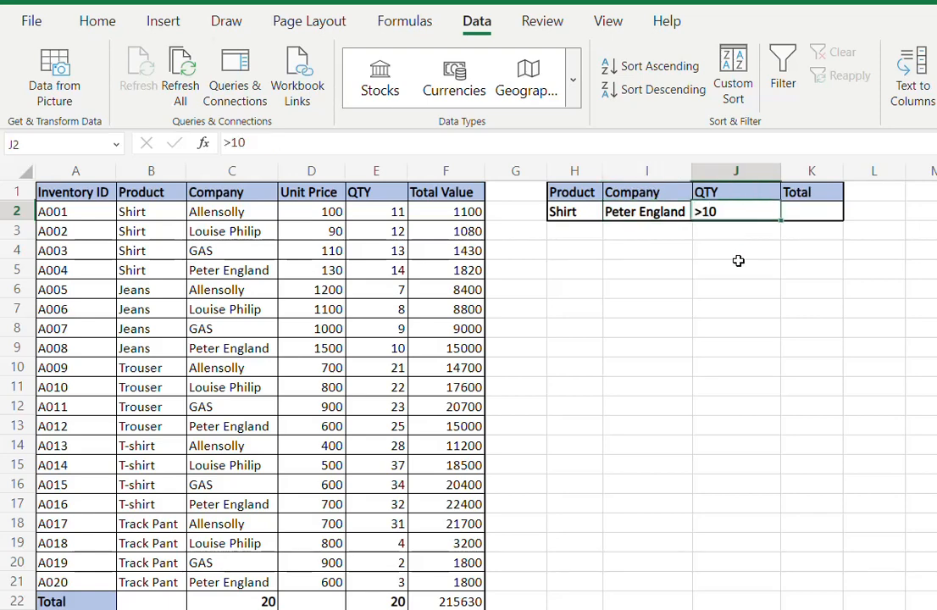
- Start a COUNTIFS formula in K2 with the product range B2:B21 and its criterion H2 as the first pair
{"action": "left_click", "coordinate": [810, 214]}
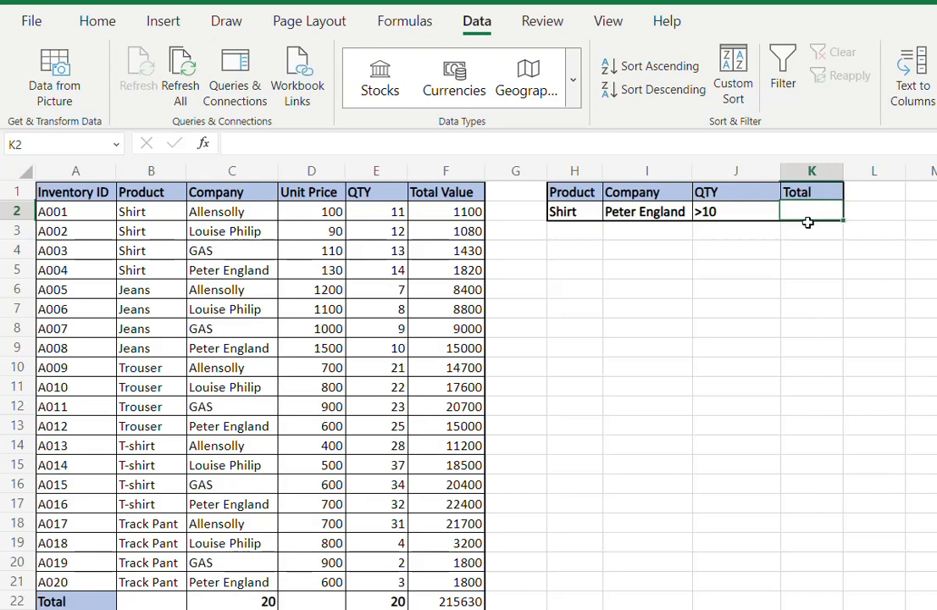
{"action": "type", "text": "=countifs"}
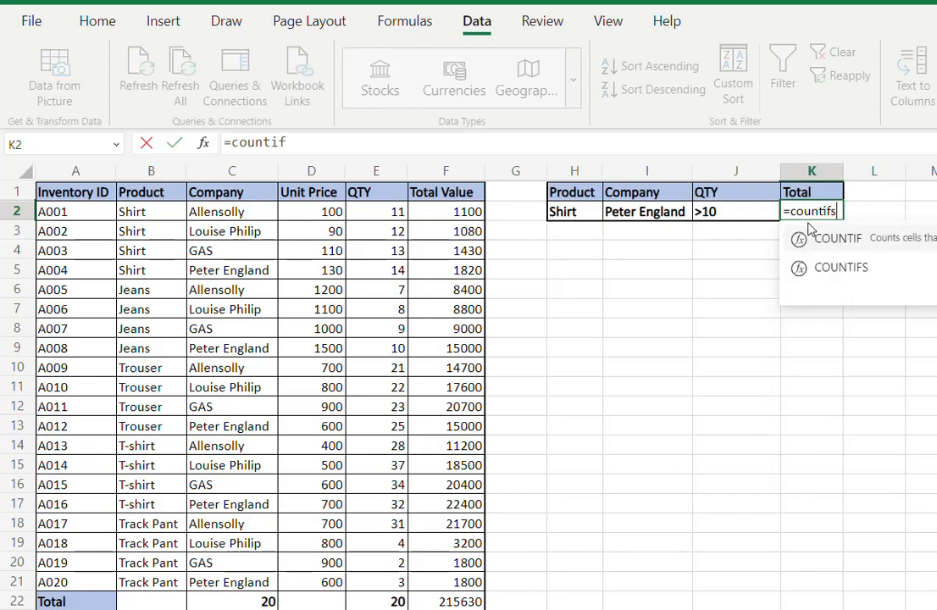
{"action": "double_click", "coordinate": [810, 236]}
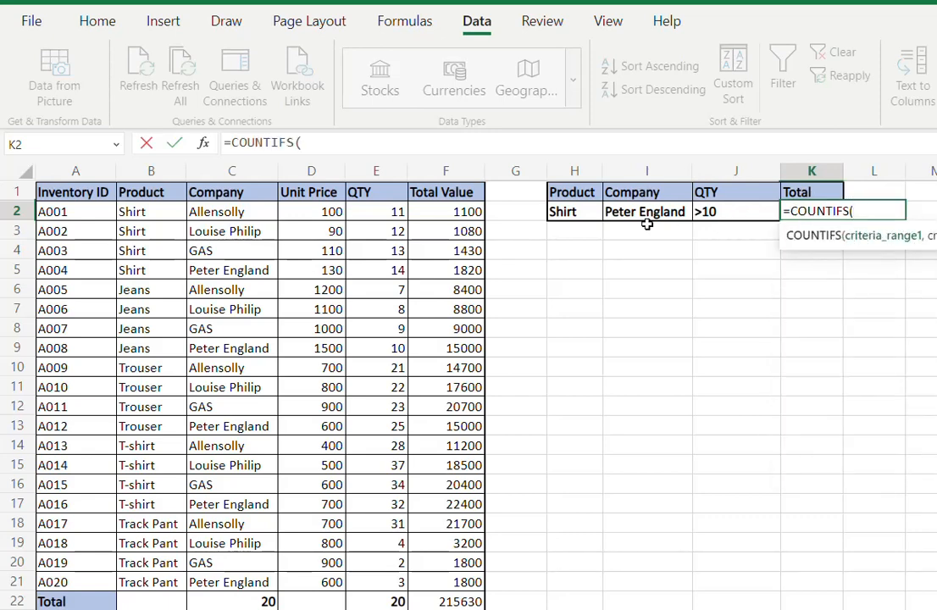
{"action": "left_click_drag", "start_coordinate": [144, 209], "coordinate": [144, 329]}
{"action": "left_click_drag", "start_coordinate": [149, 420], "coordinate": [153, 583]}
{"action": "type", "text": ","}
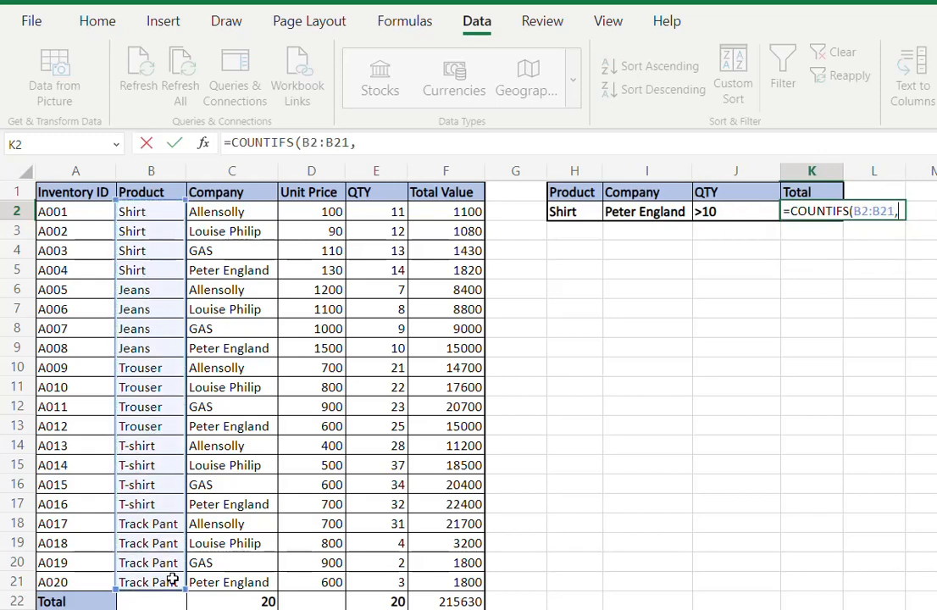
{"action": "left_click", "coordinate": [573, 211]}
{"action": "type", "text": ","}
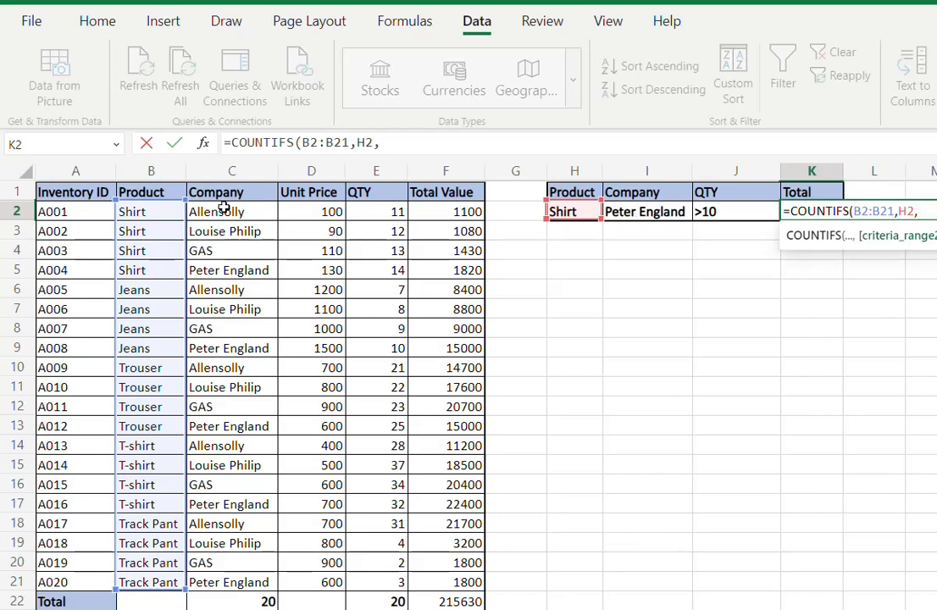
- Complete the COUNTIFS formula in K2 with the company pair C2:C21,I2 and the quantity pair E2:E21,J2
{"action": "left_click_drag", "start_coordinate": [224, 214], "coordinate": [237, 582]}
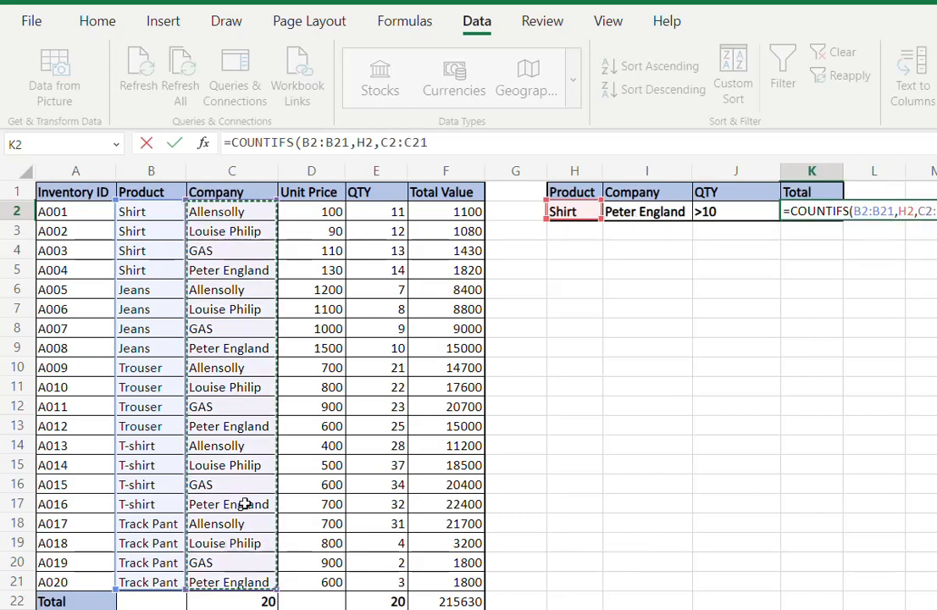
{"action": "type", "text": ","}
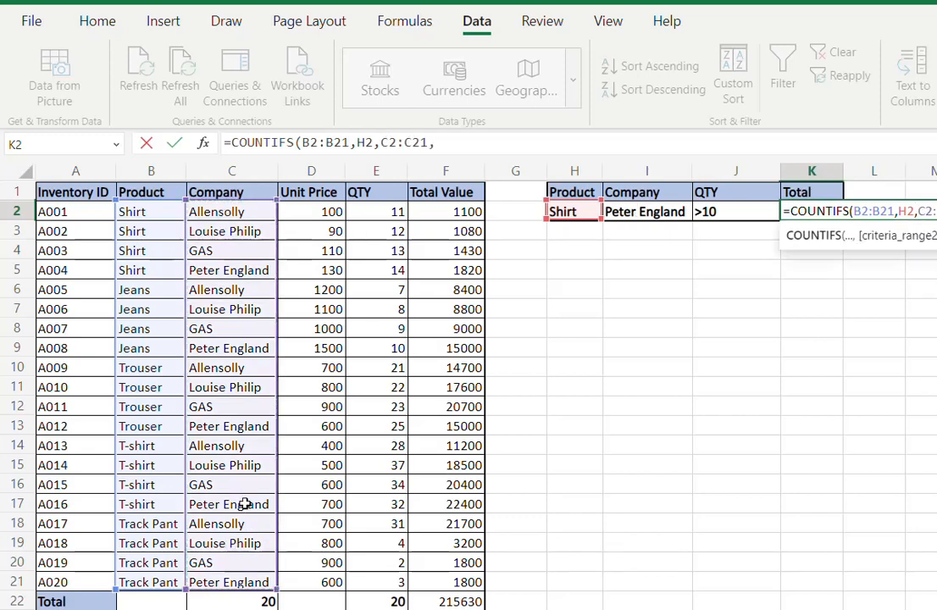
{"action": "left_click", "coordinate": [640, 215]}
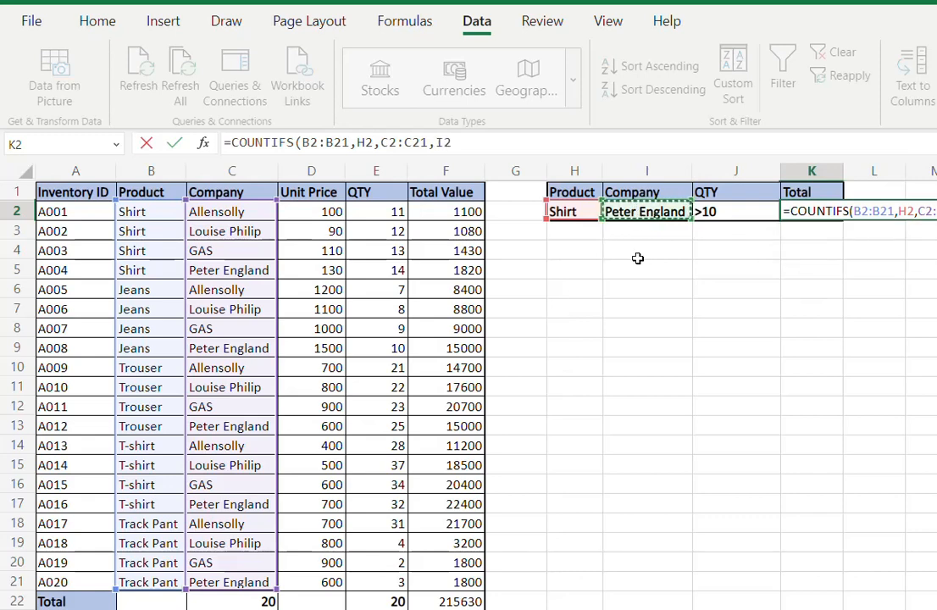
{"action": "type", "text": ","}
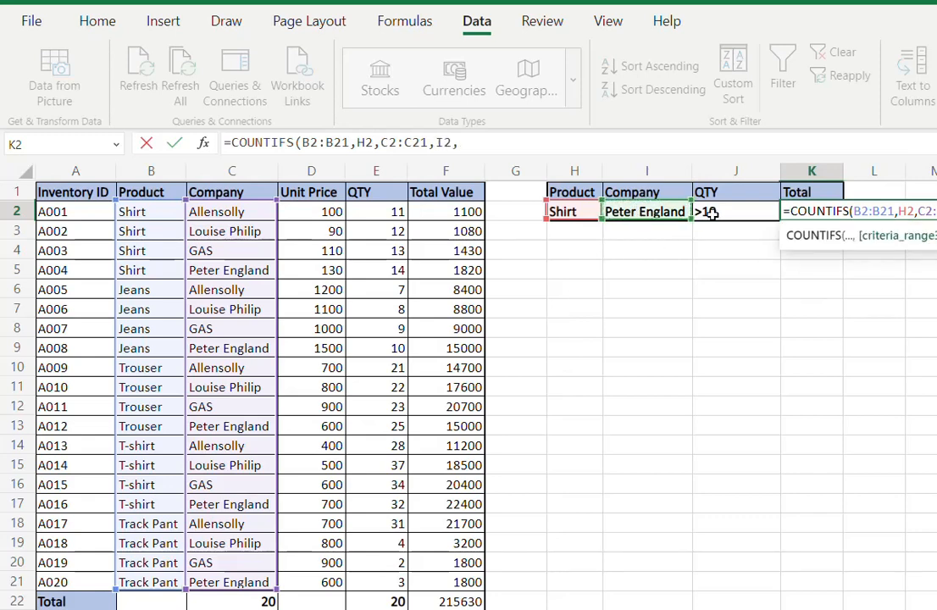
{"action": "left_click_drag", "start_coordinate": [371, 208], "coordinate": [382, 577]}
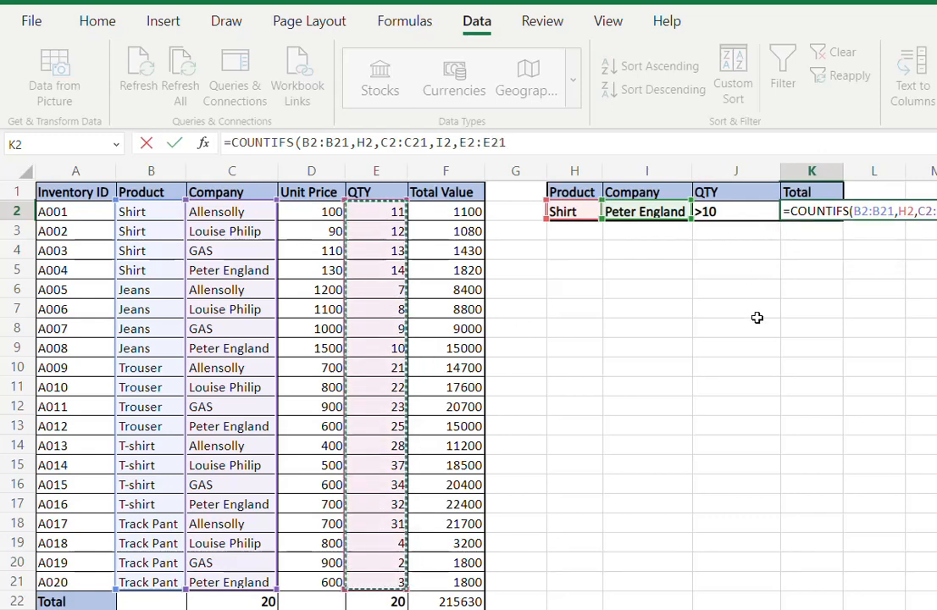
{"action": "type", "text": ","}
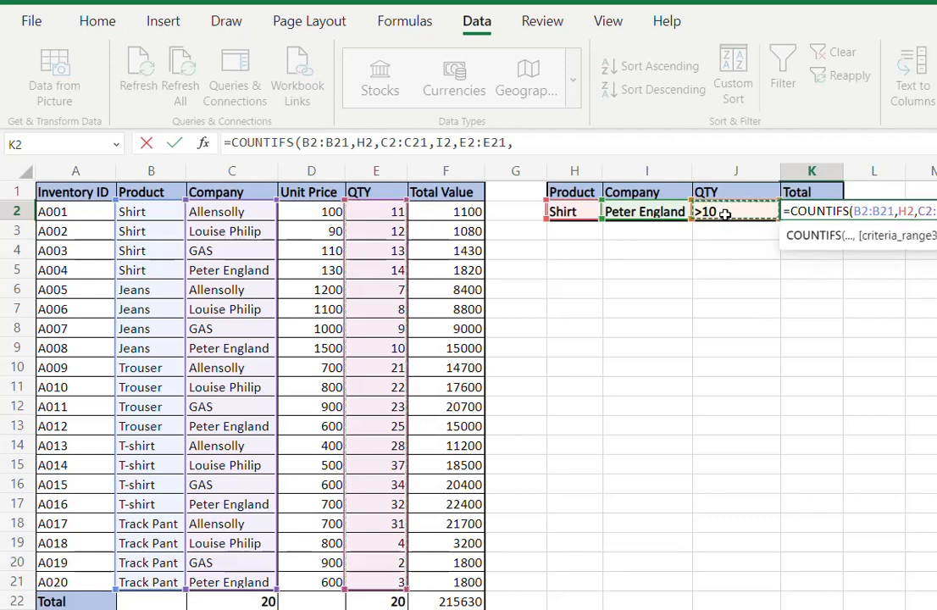
{"action": "left_click", "coordinate": [734, 212]}
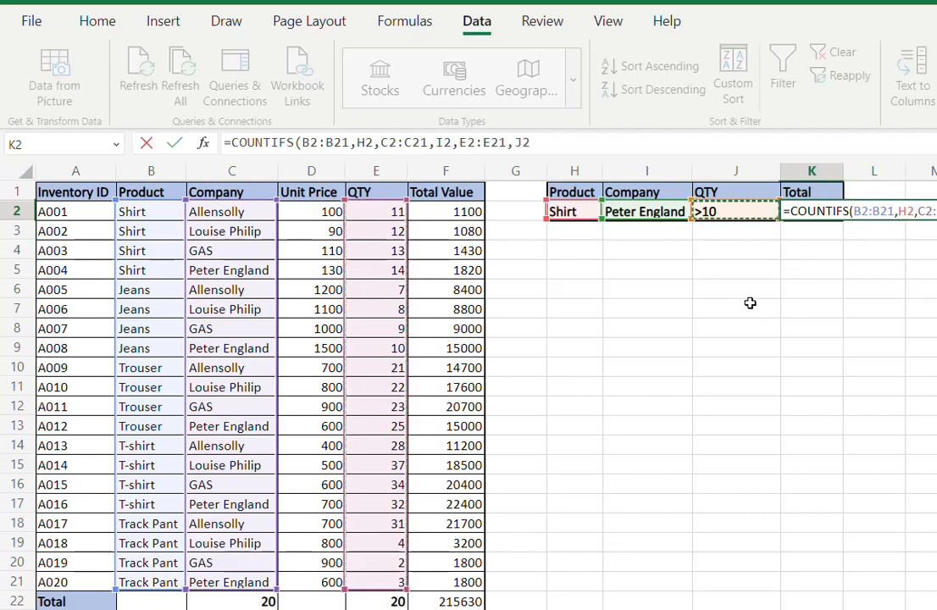
{"action": "type", "text": ")"}
{"action": "key", "text": "Return"}
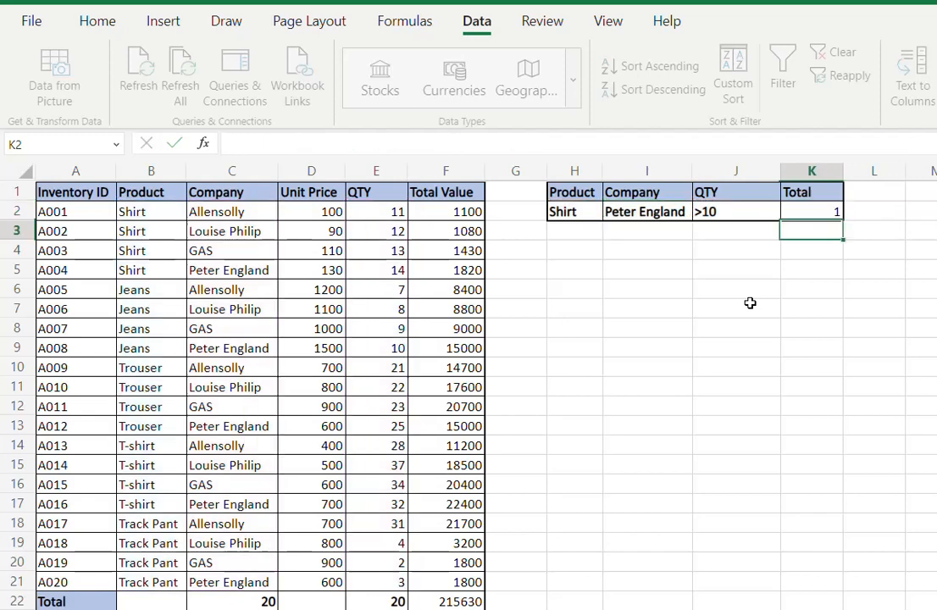
- Review the COUNTIFS formula in K2 and change the quantity criterion in J2 to <=10
{"action": "left_click", "coordinate": [805, 214]}
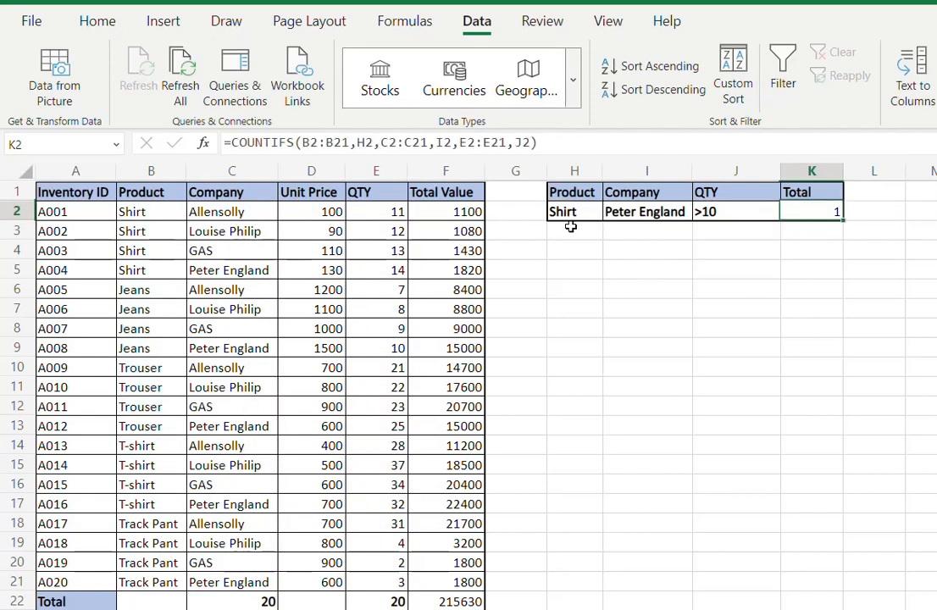
{"action": "left_click", "coordinate": [704, 214]}
{"action": "left_click", "coordinate": [230, 141]}
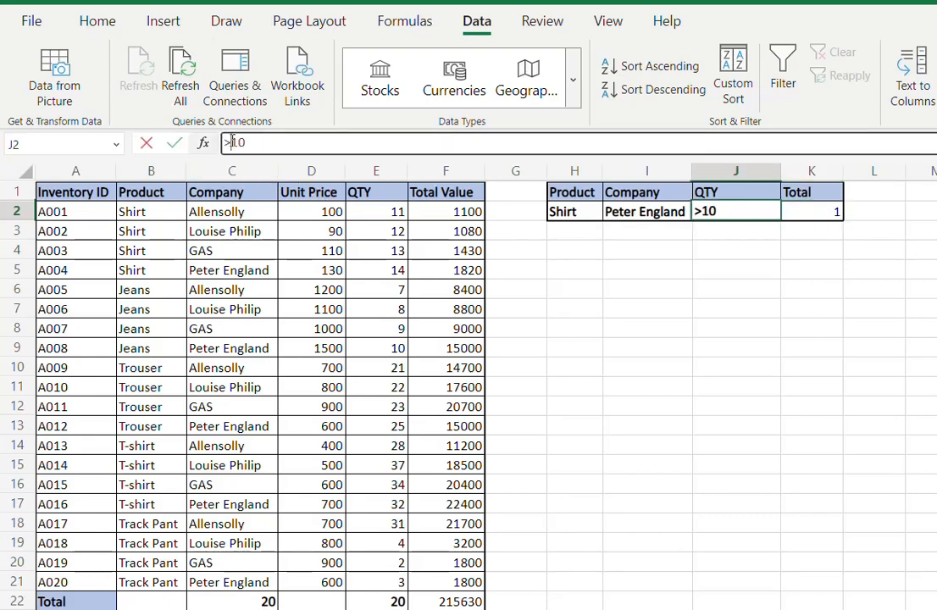
{"action": "key", "text": "BackSpace"}
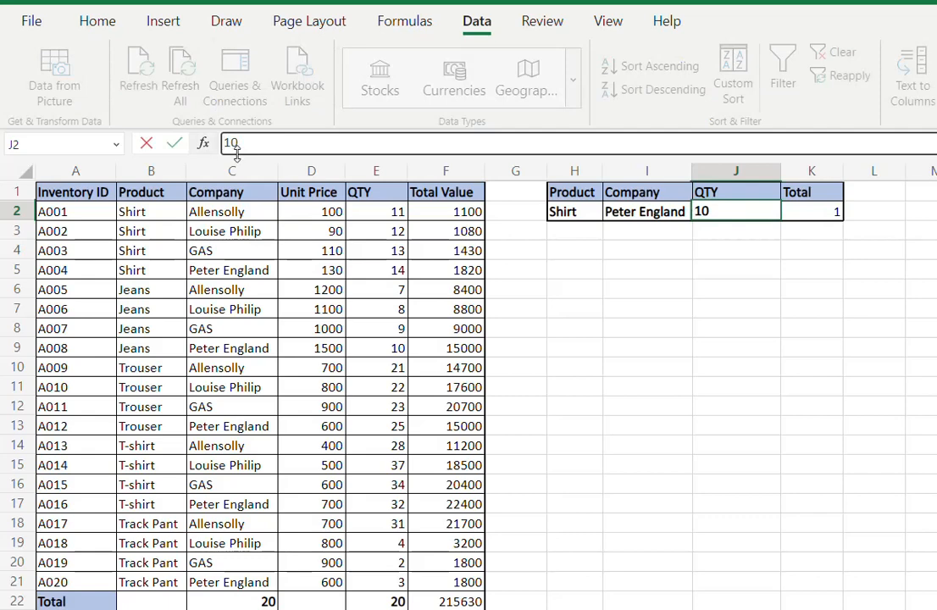
{"action": "type", "text": "<="}
{"action": "key", "text": "Return"}
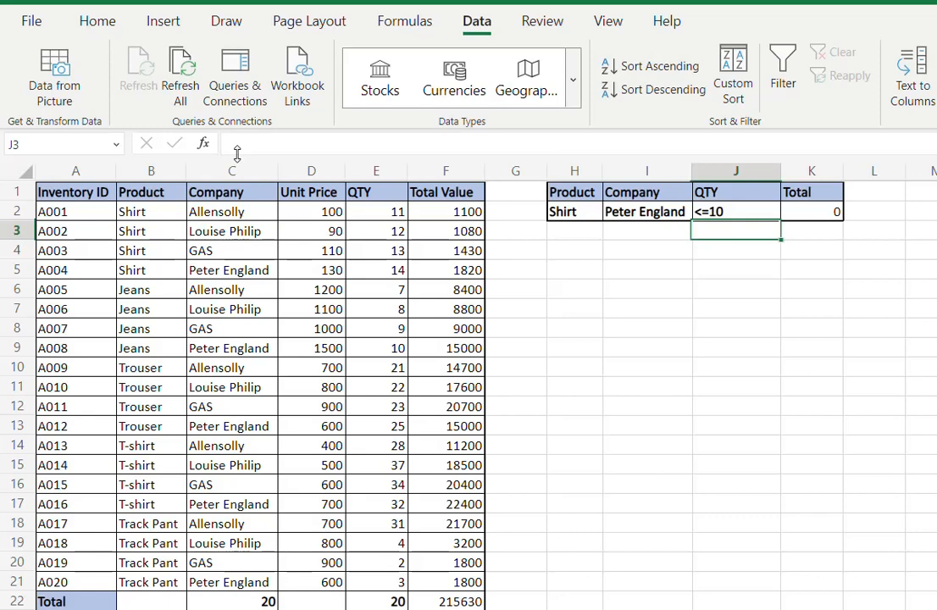
- Try GAS and Louise Philip as the company criterion in I2, finishing with Allensolly
{"action": "left_click", "coordinate": [670, 211]}
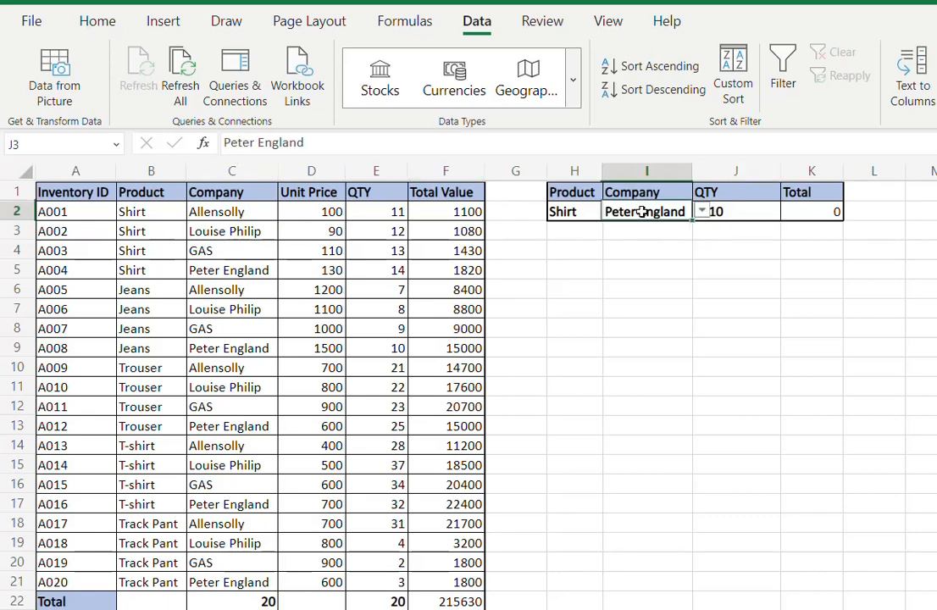
{"action": "left_click", "coordinate": [703, 215]}
{"action": "left_click", "coordinate": [617, 281]}
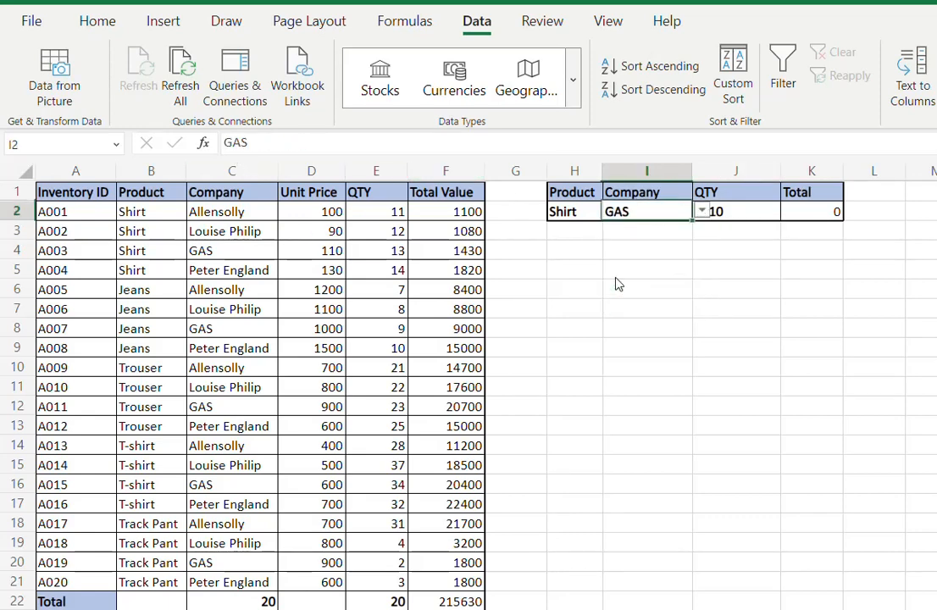
{"action": "left_click", "coordinate": [703, 215]}
{"action": "left_click", "coordinate": [642, 258]}
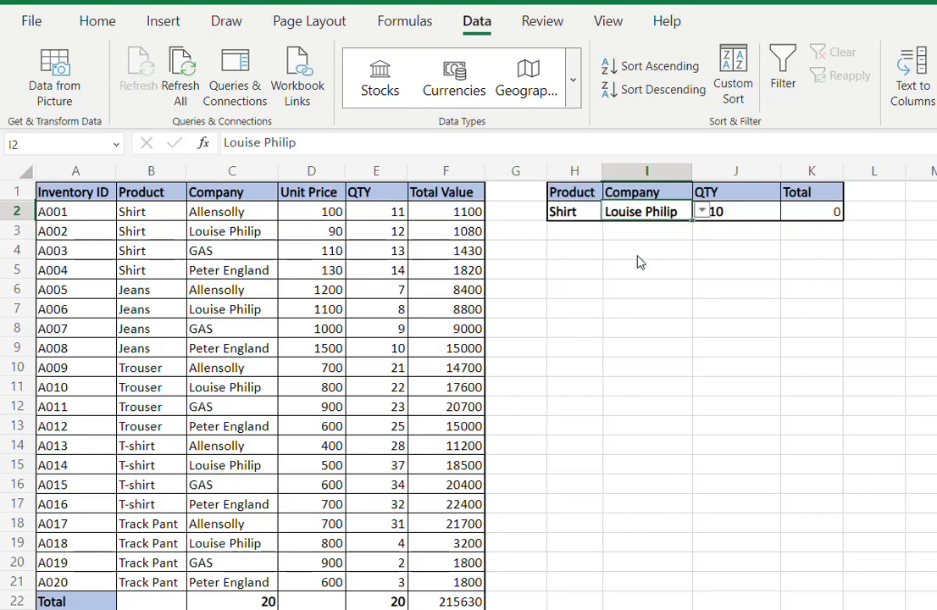
{"action": "left_click", "coordinate": [703, 213]}
{"action": "left_click", "coordinate": [651, 235]}
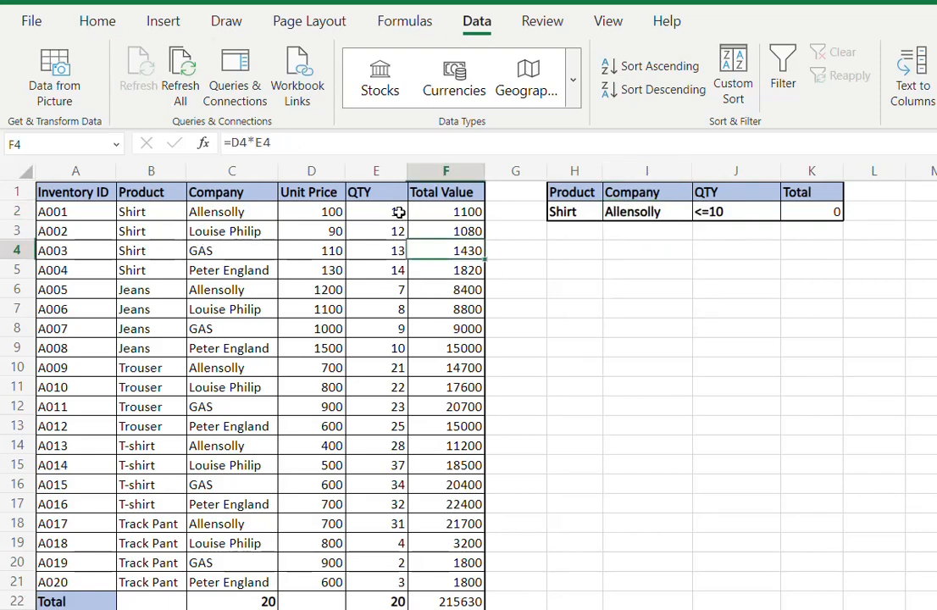
- Check the shirt quantities in E2:E5 and set the quantity criterion in J2 to >=10
{"action": "left_click_drag", "start_coordinate": [394, 212], "coordinate": [398, 270]}
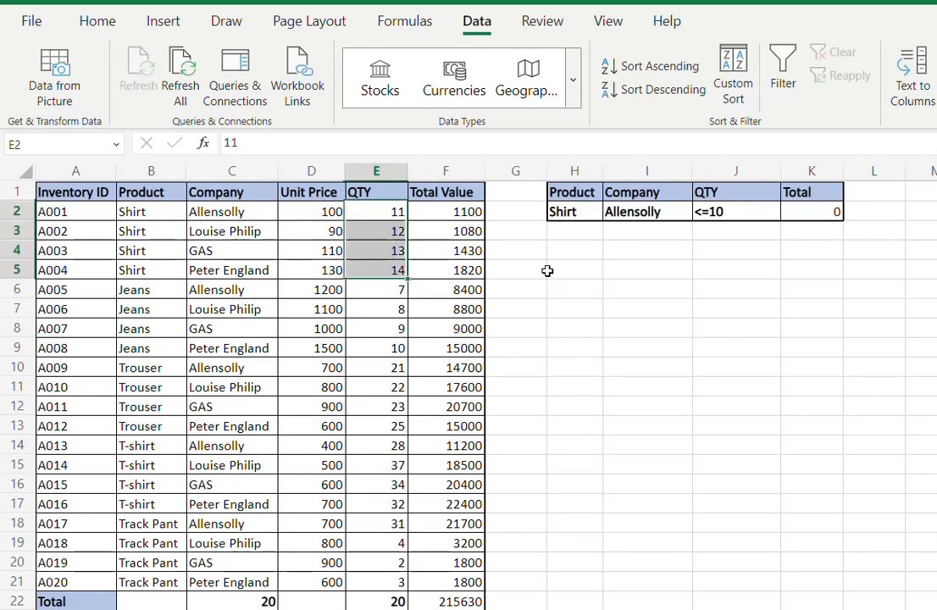
{"action": "left_click", "coordinate": [709, 214]}
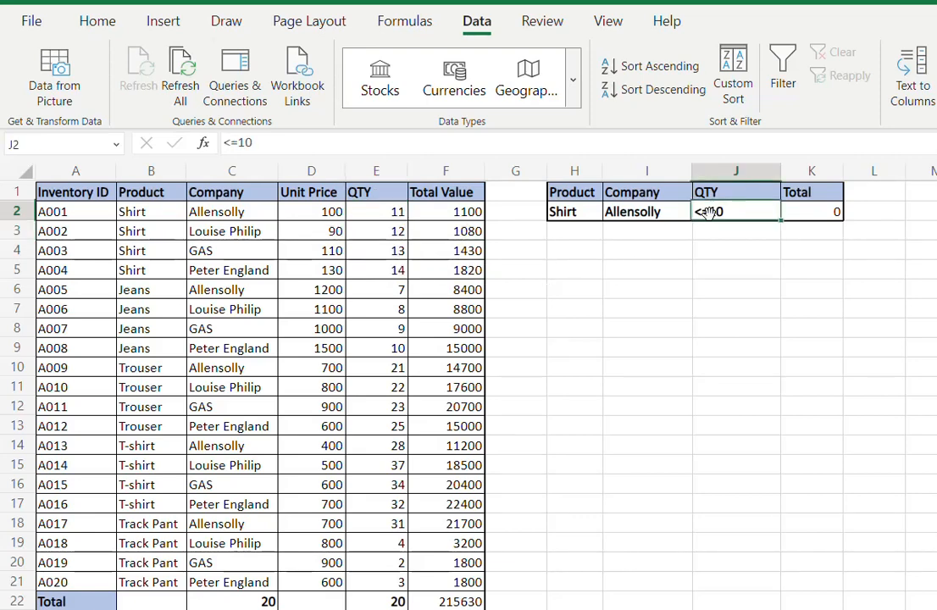
{"action": "left_click", "coordinate": [233, 143]}
{"action": "key", "text": "BackSpace"}
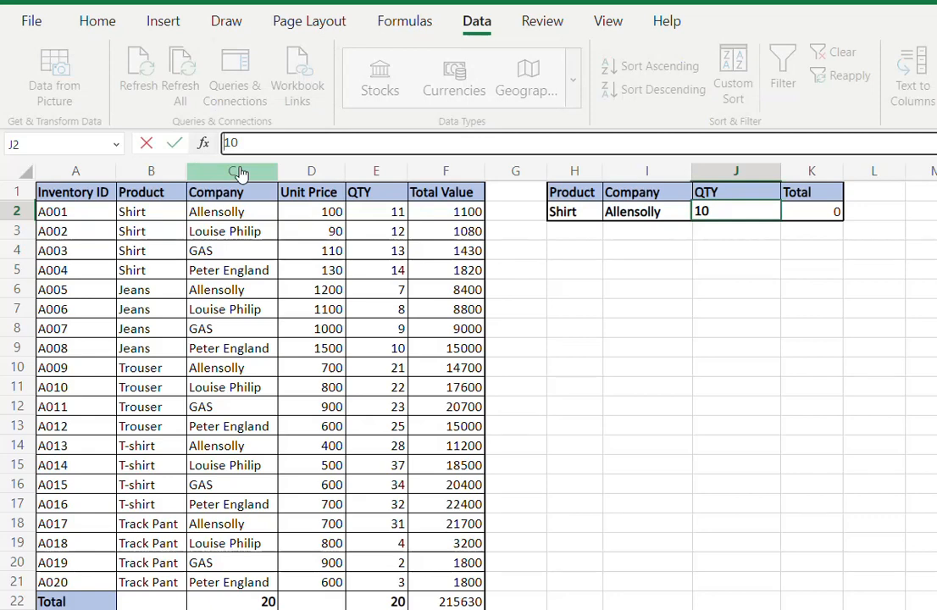
{"action": "type", "text": ">="}
{"action": "key", "text": "Return"}
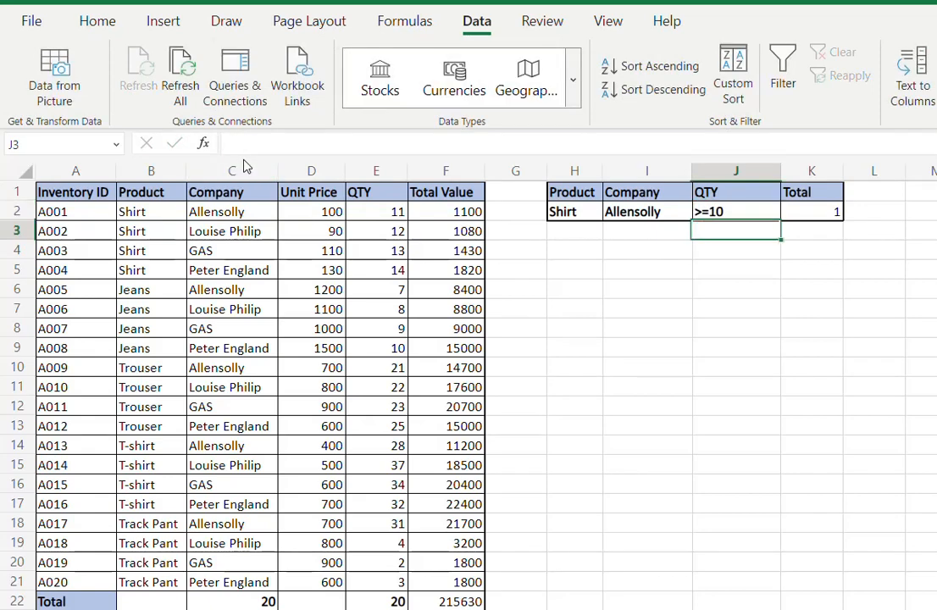
{"action": "key", "text": "Up"}
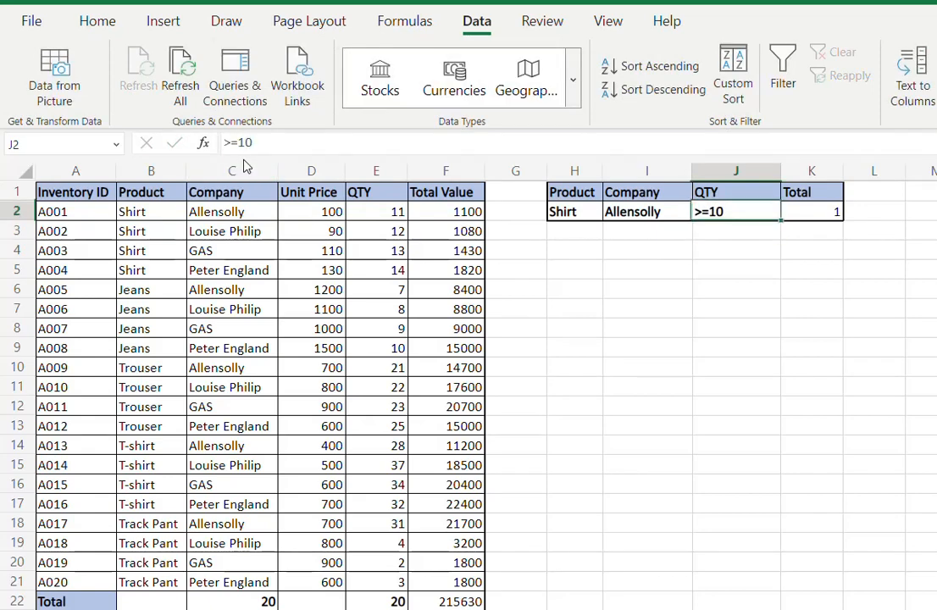
{"action": "key", "text": "Right"}
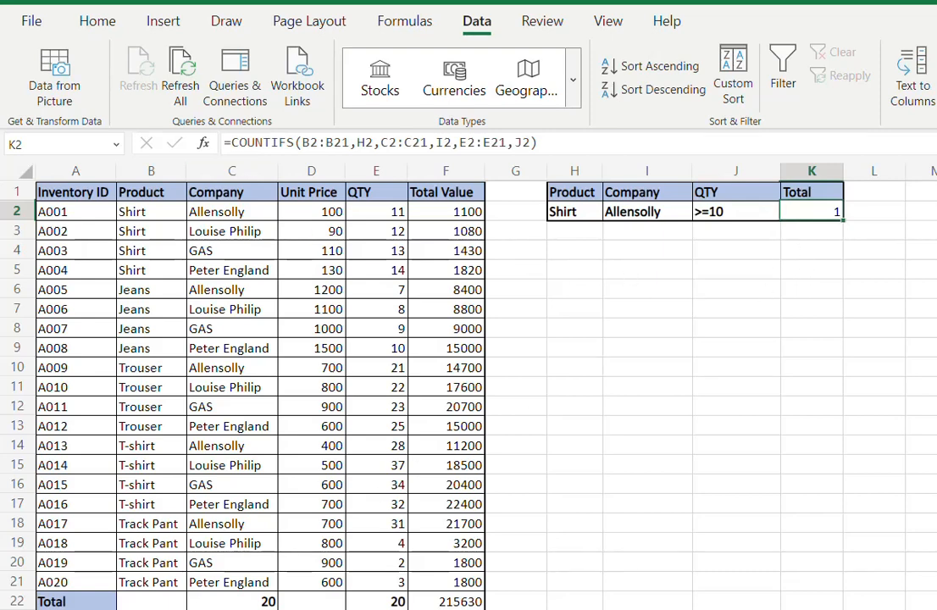
- Highlight Countif and Countifs in yellow on the function list sheet and point out the Dcount and Dcounta entries
{"action": "left_click", "coordinate": [183, 609]}
{"action": "left_click_drag", "start_coordinate": [458, 309], "coordinate": [458, 318]}
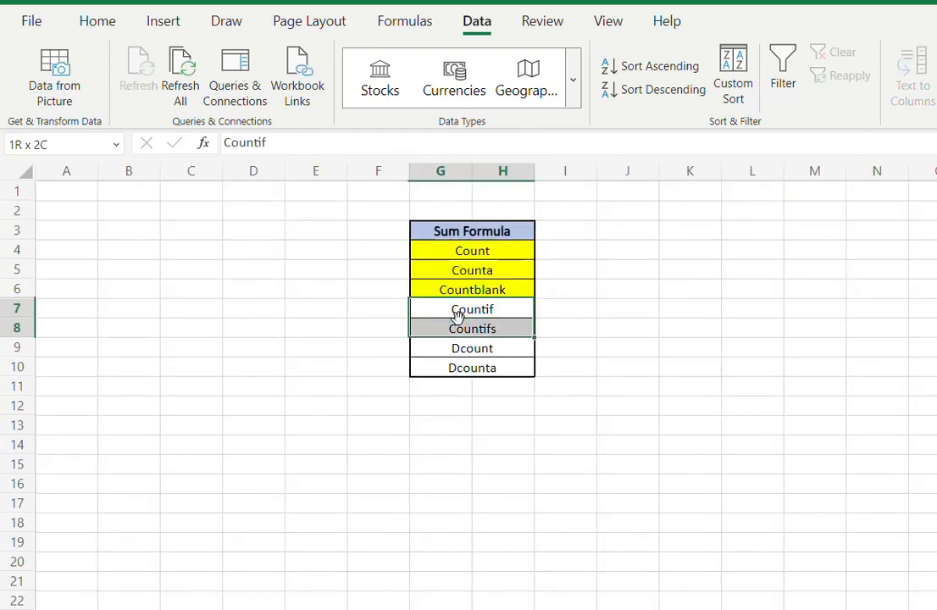
{"action": "left_click", "coordinate": [97, 20]}
{"action": "left_click", "coordinate": [369, 89]}
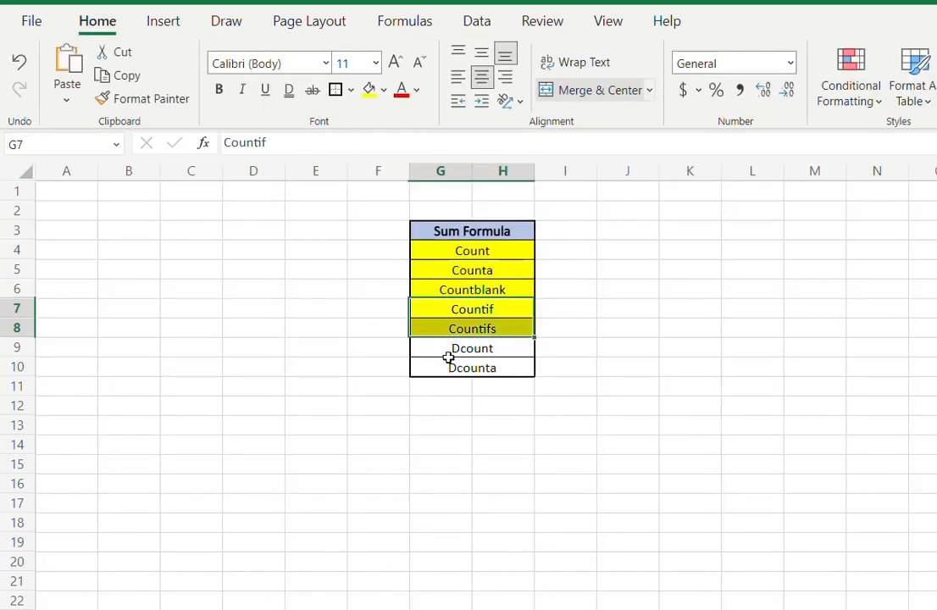
{"action": "left_click_drag", "start_coordinate": [450, 349], "coordinate": [450, 364]}
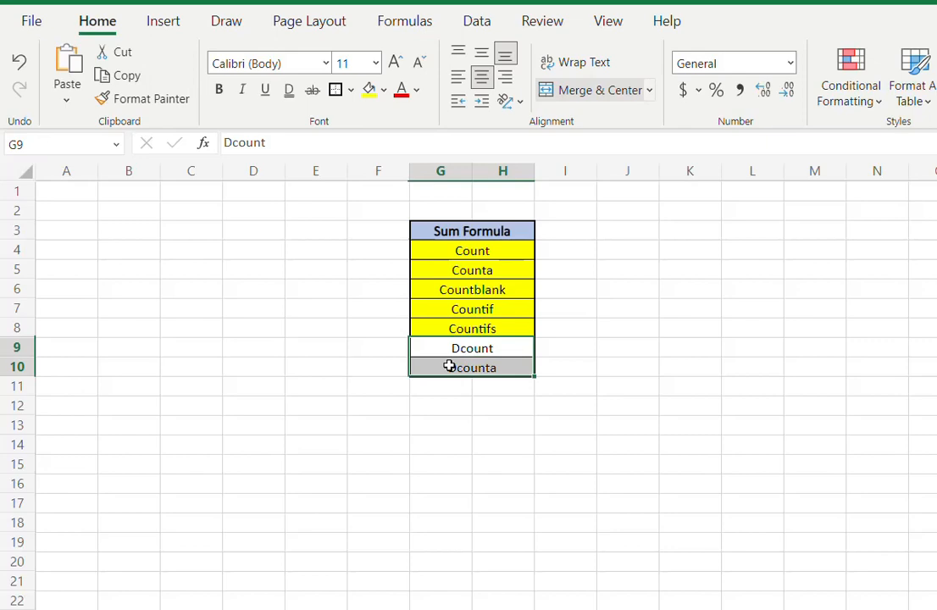
{"action": "left_click", "coordinate": [580, 350]}
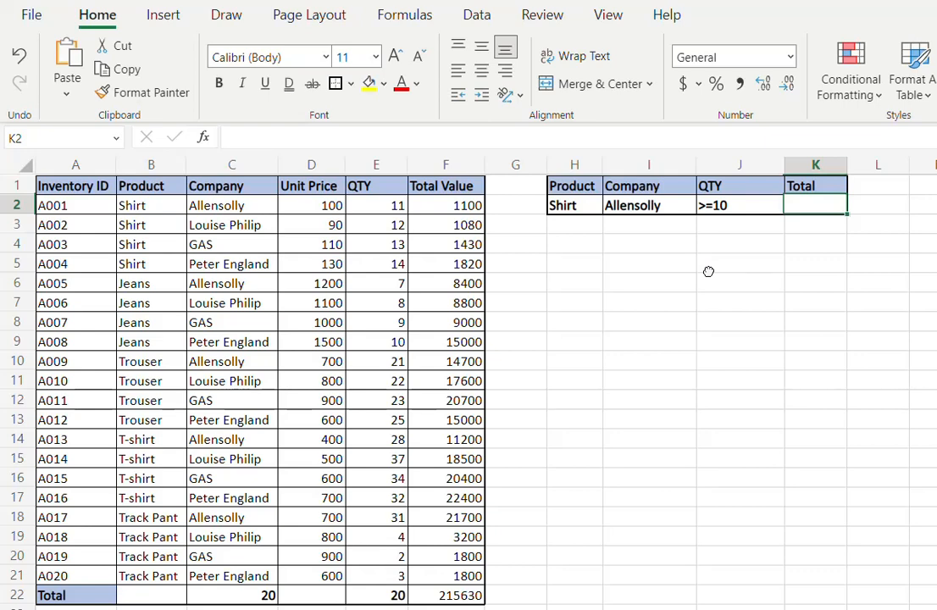
- Start a DCOUNT formula in K2 of the inventory sheet with database A1:F21 and the QTY header E1 as the field
{"action": "type", "text": "=dcount"}
{"action": "key", "text": "Tab"}
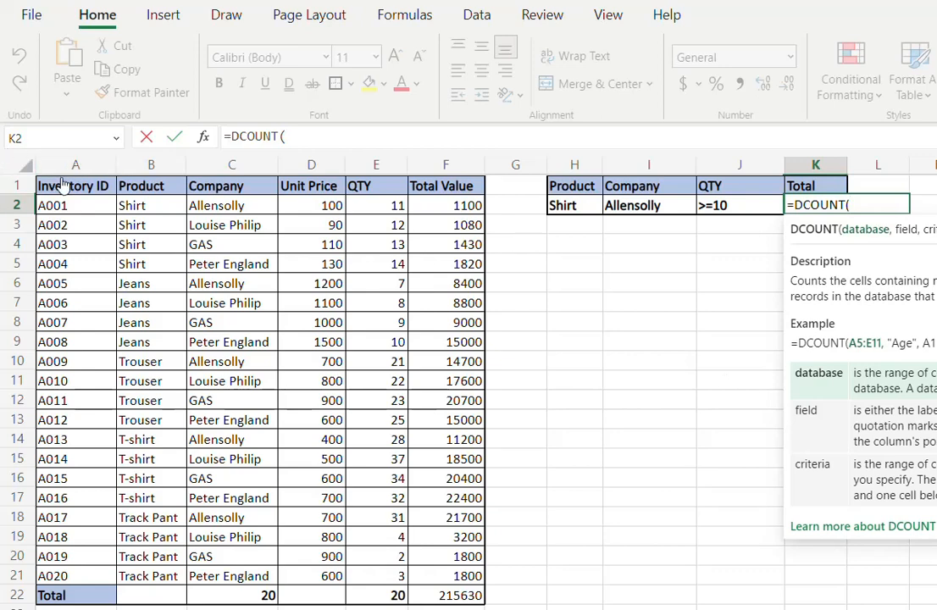
{"action": "left_click_drag", "start_coordinate": [67, 183], "coordinate": [433, 576]}
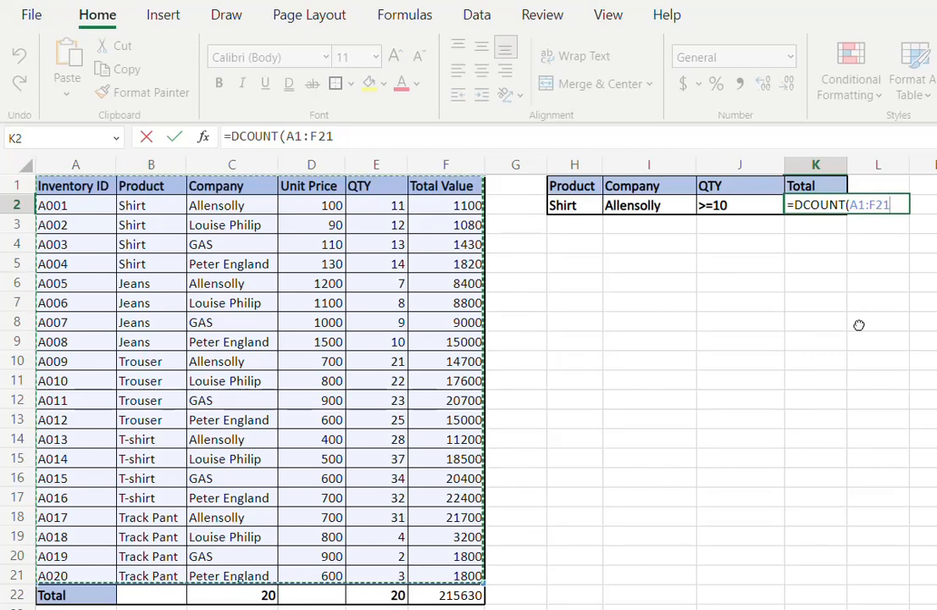
{"action": "type", "text": ","}
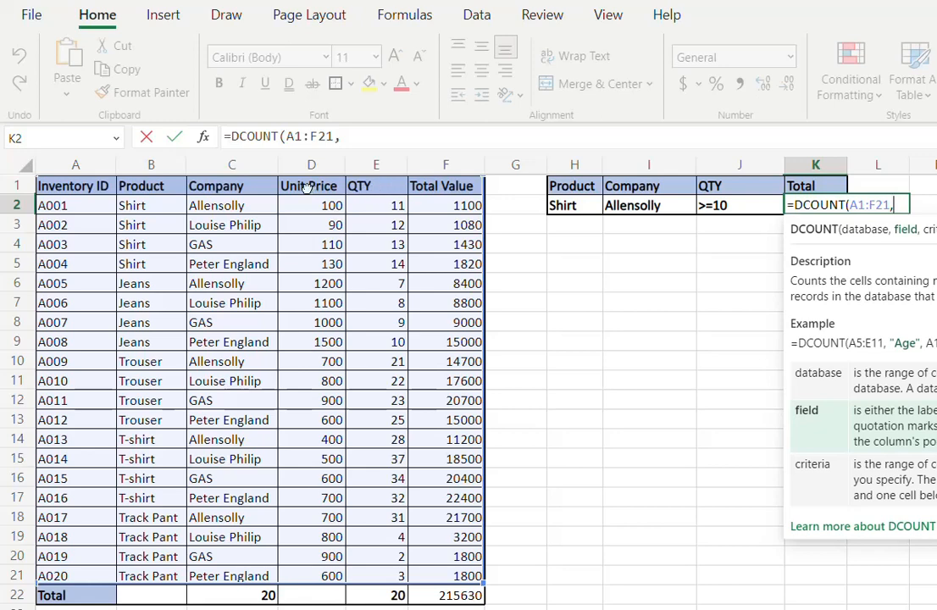
{"action": "left_click", "coordinate": [362, 186]}
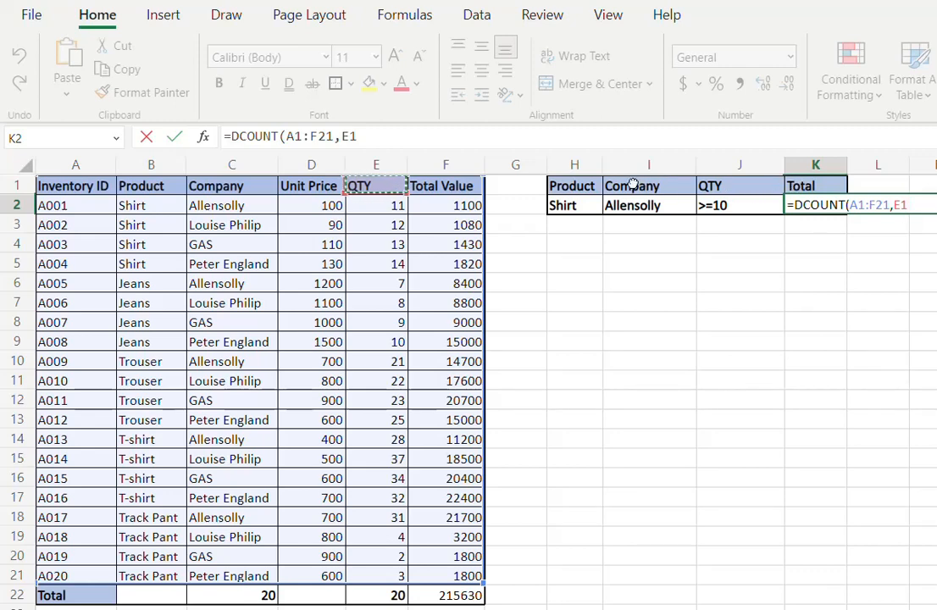
{"action": "type", "text": ","}
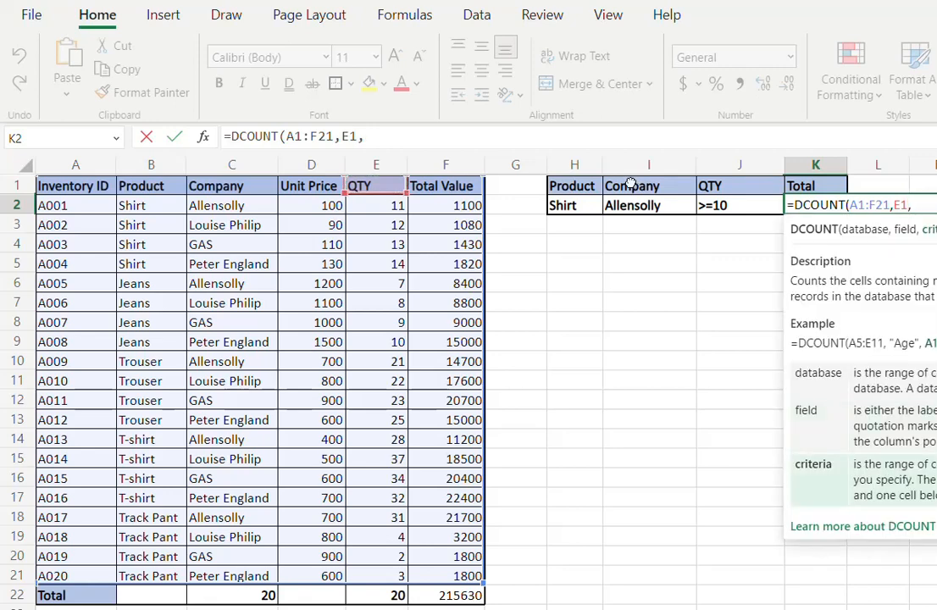
- Complete the DCOUNT formula in K2 with the criteria range H1:J2, including the headers
{"action": "left_click", "coordinate": [579, 206]}
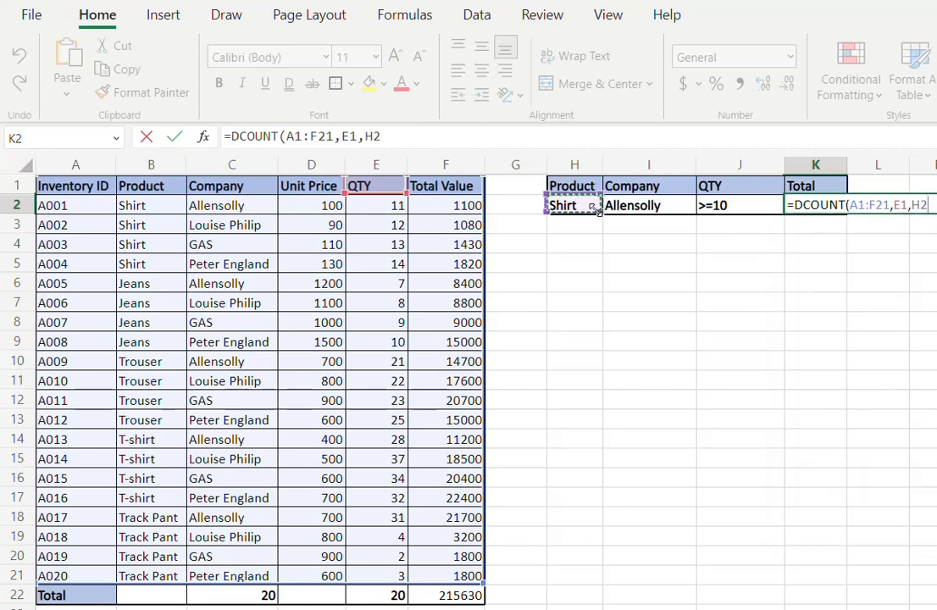
{"action": "left_click_drag", "start_coordinate": [590, 187], "coordinate": [585, 204]}
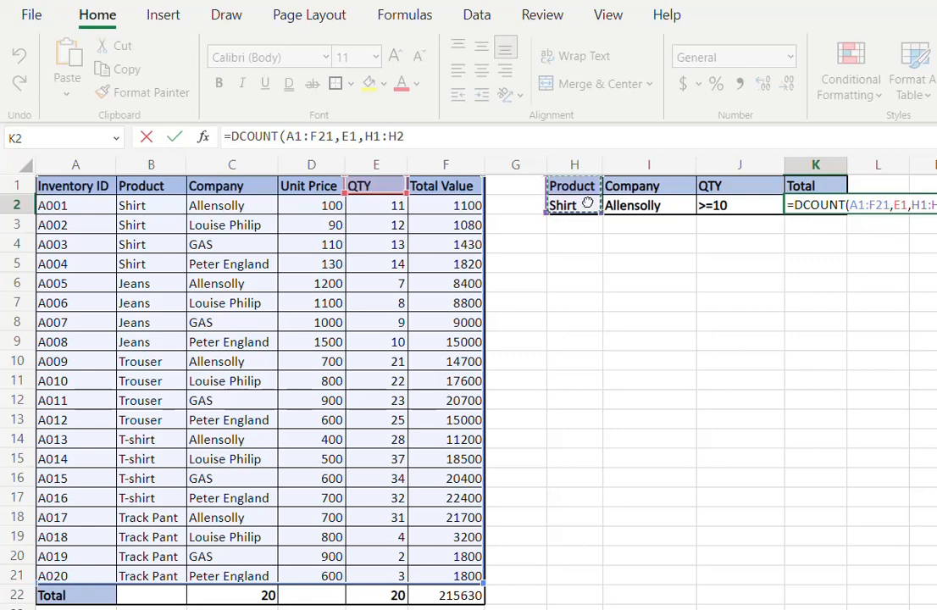
{"action": "left_click_drag", "start_coordinate": [622, 206], "coordinate": [735, 206]}
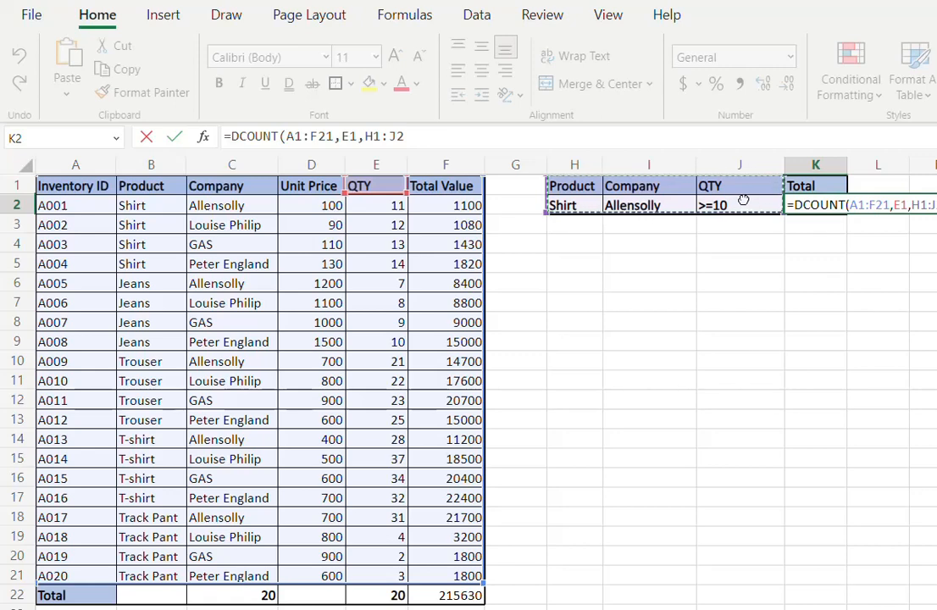
{"action": "left_click", "coordinate": [478, 131]}
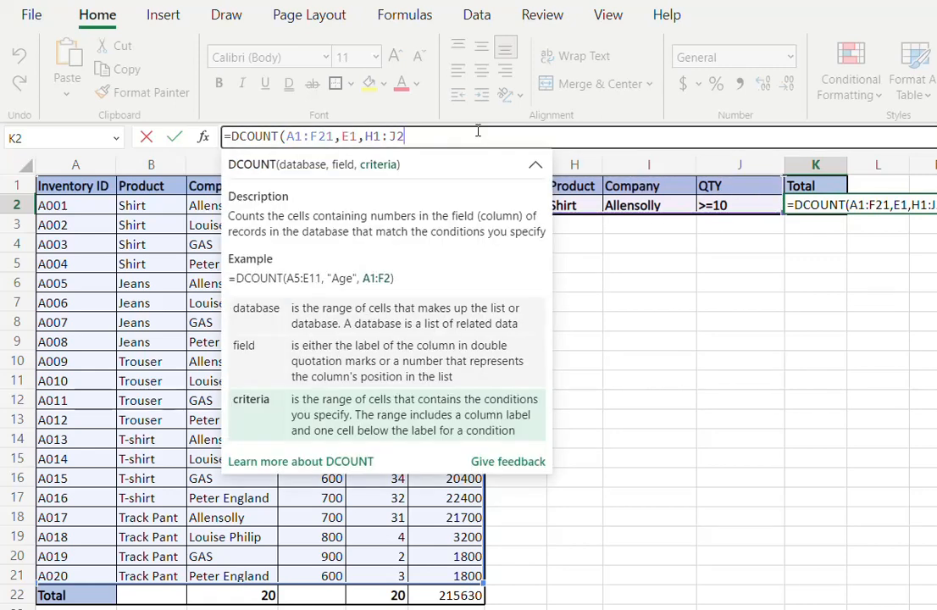
{"action": "type", "text": ")"}
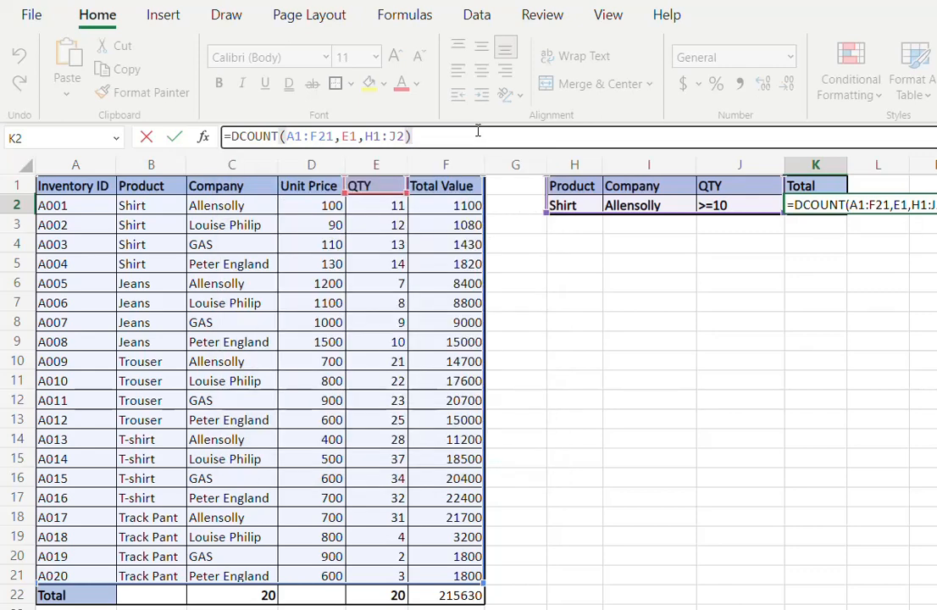
{"action": "key", "text": "Return"}
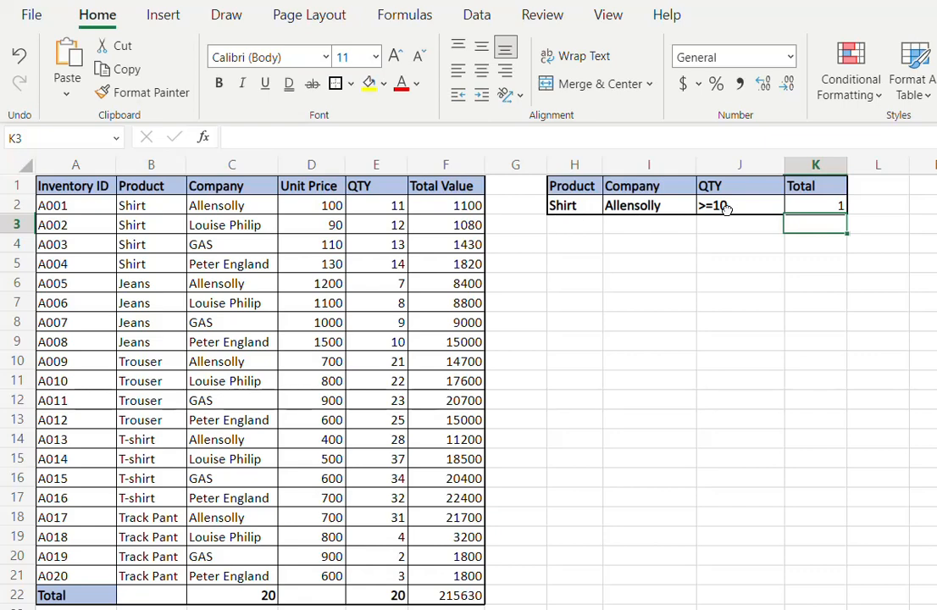
- Compare the Allensolly shirt record in row 2 and its quantity with the DCOUNT total in K2
{"action": "left_click_drag", "start_coordinate": [151, 205], "coordinate": [263, 205]}
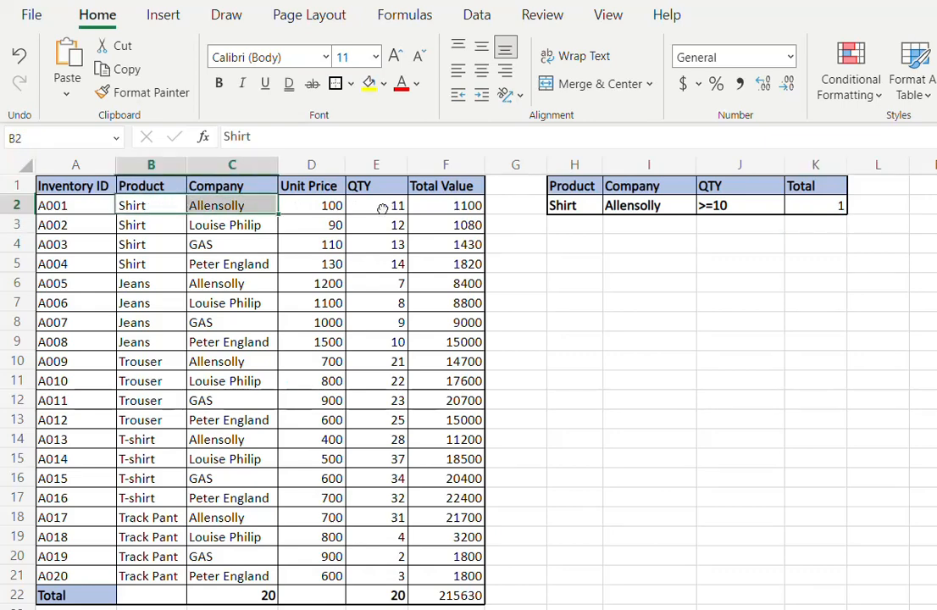
{"action": "left_click", "coordinate": [381, 204]}
{"action": "left_click", "coordinate": [801, 209]}
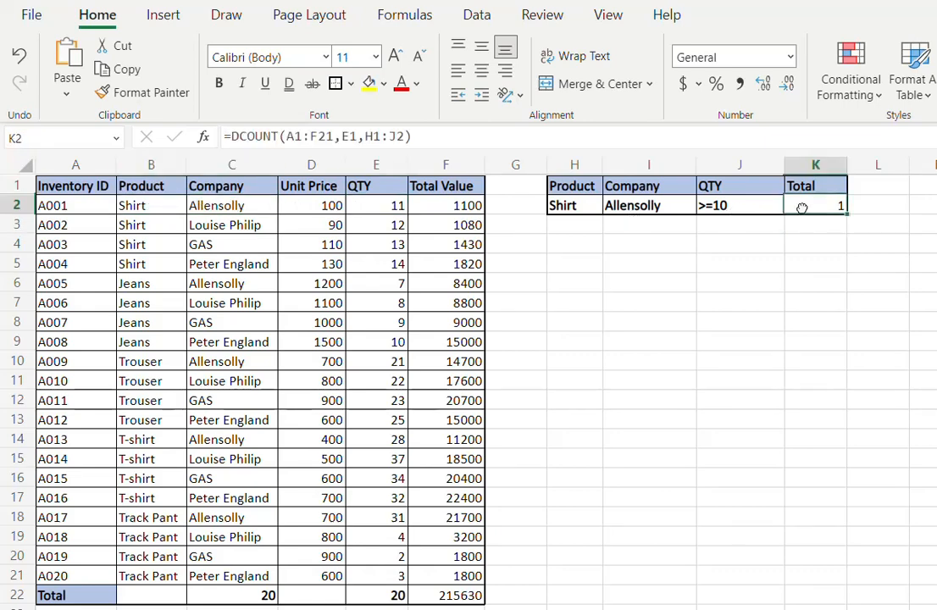
- Set the product criterion in H2 to Jeans and check the Allensolly jeans record in B6:C6
{"action": "left_click", "coordinate": [593, 206]}
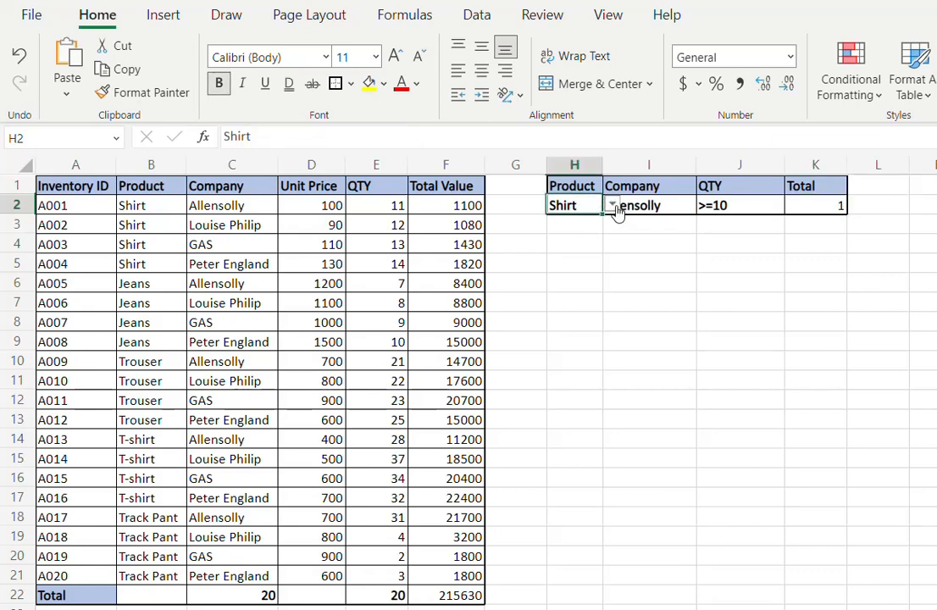
{"action": "left_click", "coordinate": [613, 207]}
{"action": "left_click", "coordinate": [573, 252]}
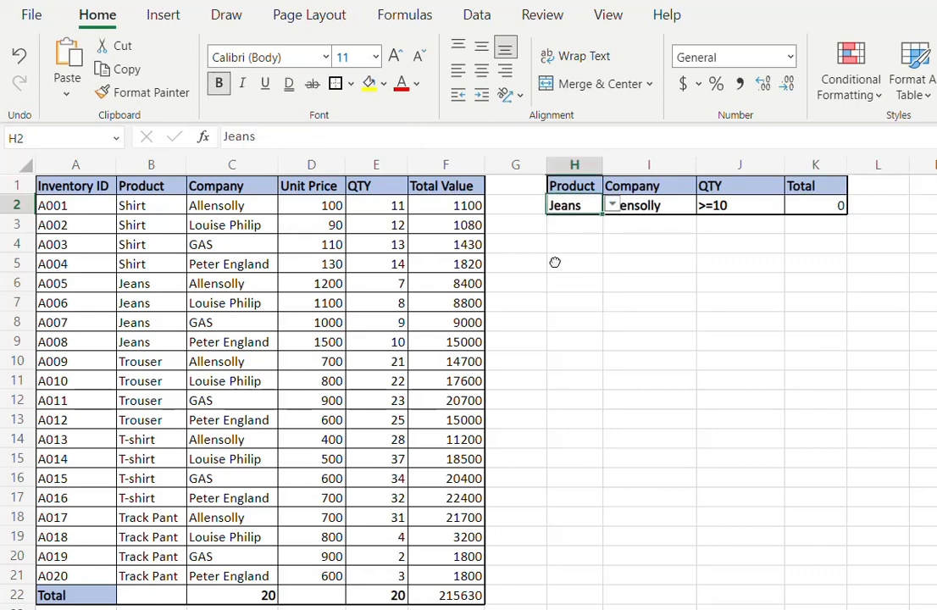
{"action": "left_click", "coordinate": [611, 246]}
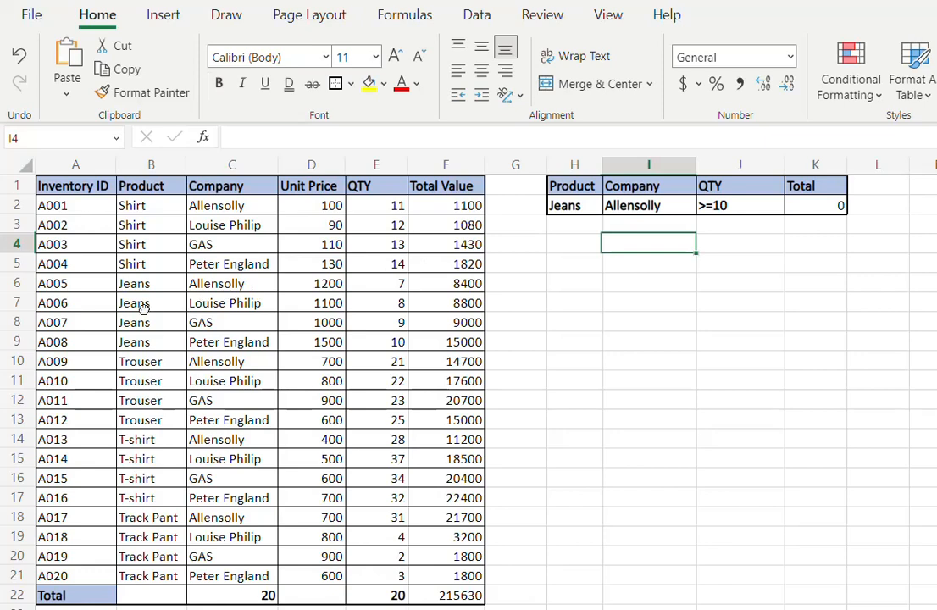
{"action": "left_click_drag", "start_coordinate": [132, 284], "coordinate": [239, 286]}
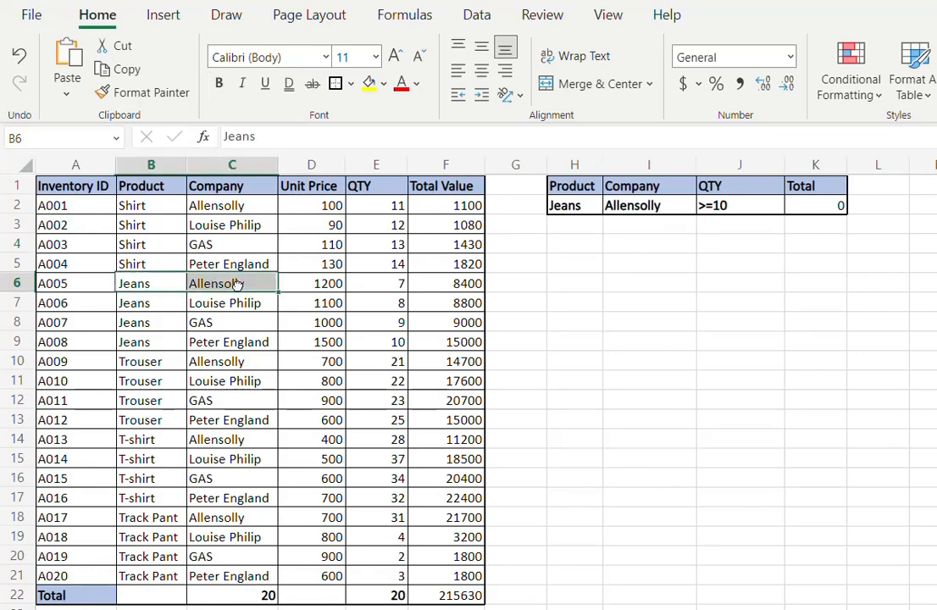
- Check the quantity of the Allensolly jeans in E6 and the Peter England jeans record in row 9
{"action": "left_click", "coordinate": [368, 285]}
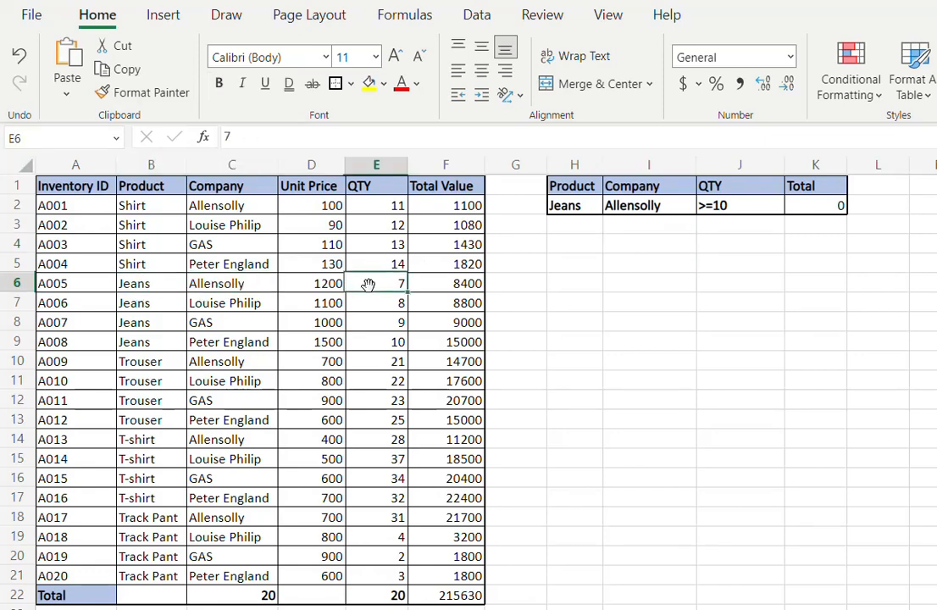
{"action": "left_click_drag", "start_coordinate": [174, 341], "coordinate": [324, 343]}
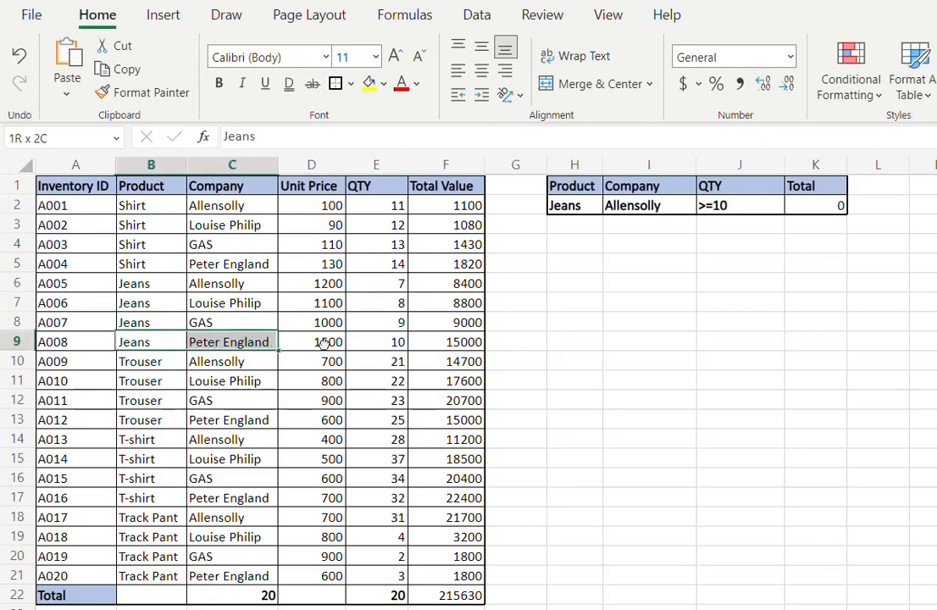
{"action": "left_click", "coordinate": [366, 344]}
{"action": "left_click", "coordinate": [607, 280]}
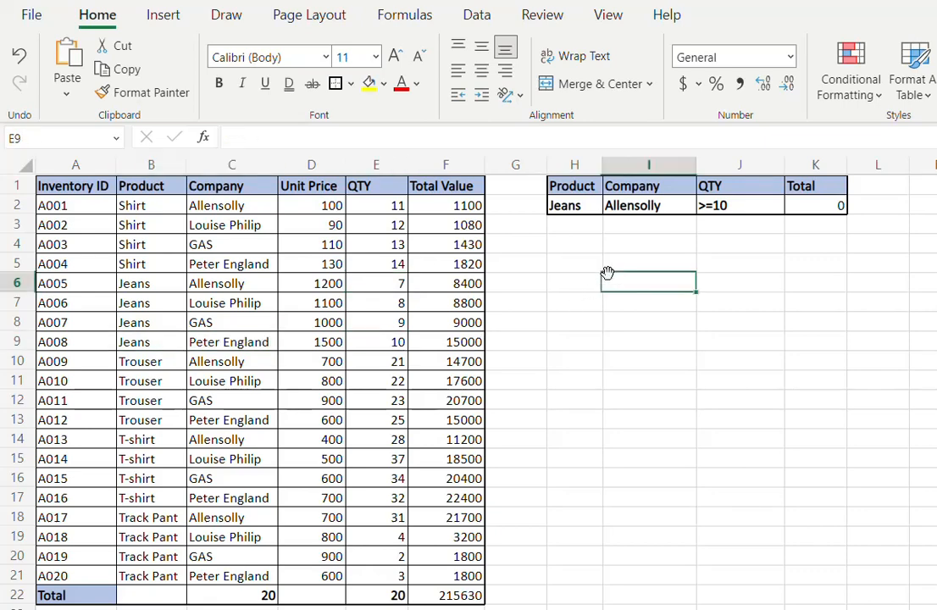
- Set the company criterion in I2 to Peter England and check the DCOUNT total in K2
{"action": "left_click", "coordinate": [658, 212]}
{"action": "left_click", "coordinate": [705, 206]}
{"action": "left_click", "coordinate": [632, 293]}
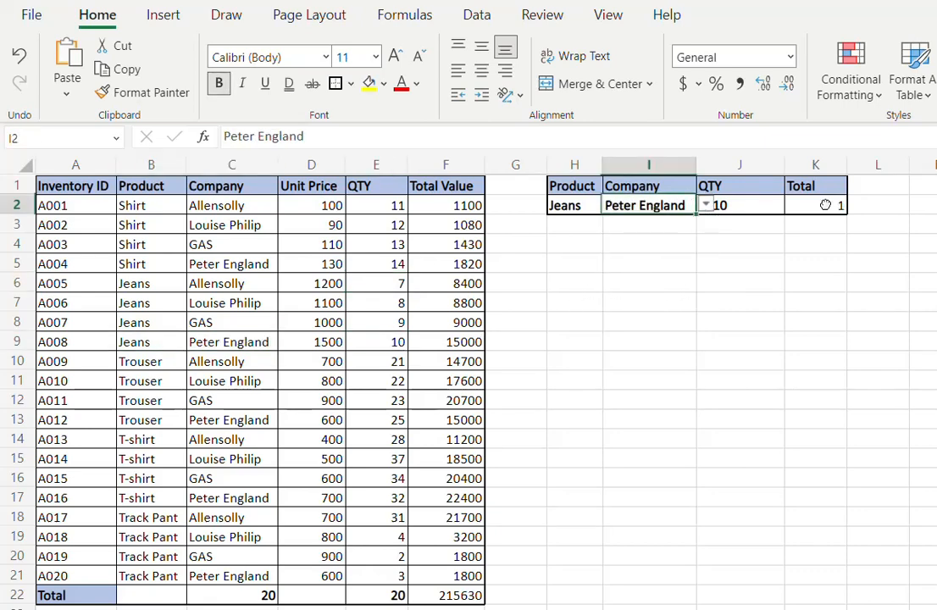
{"action": "left_click", "coordinate": [825, 205]}
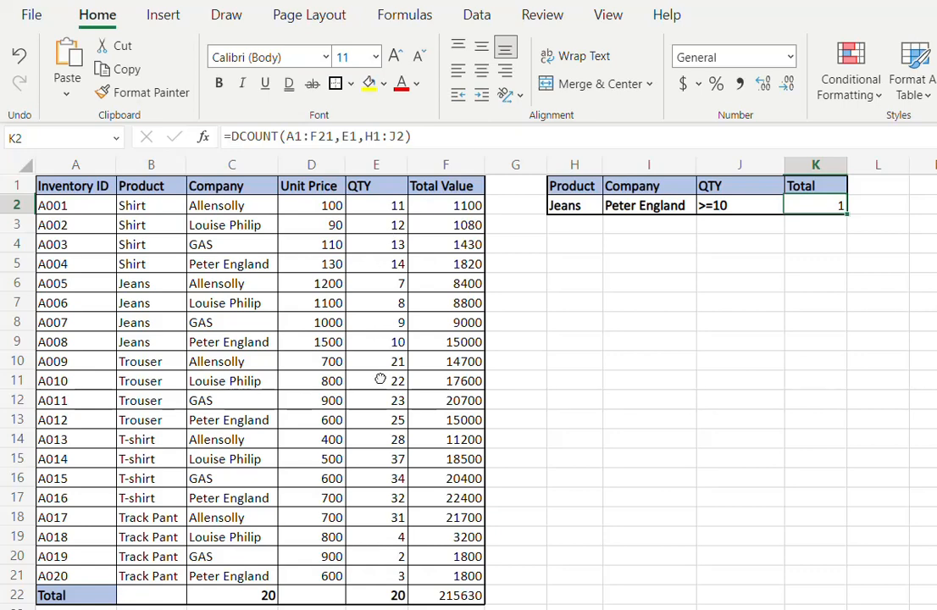
- Replace the field argument of the DCOUNT formula in K2 with the Product header B1
{"action": "double_click", "coordinate": [351, 135]}
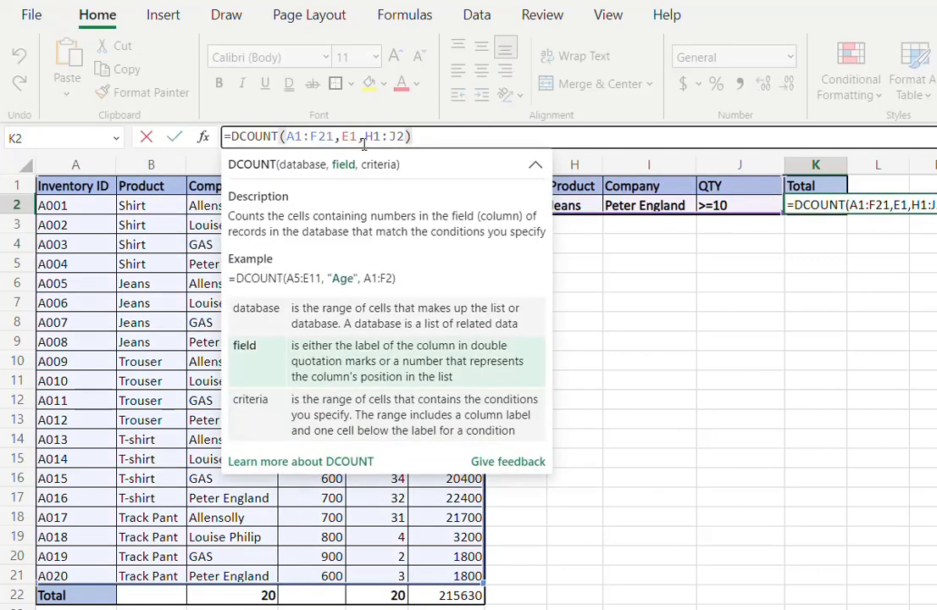
{"action": "type", "text": "1"}
{"action": "double_click", "coordinate": [344, 136]}
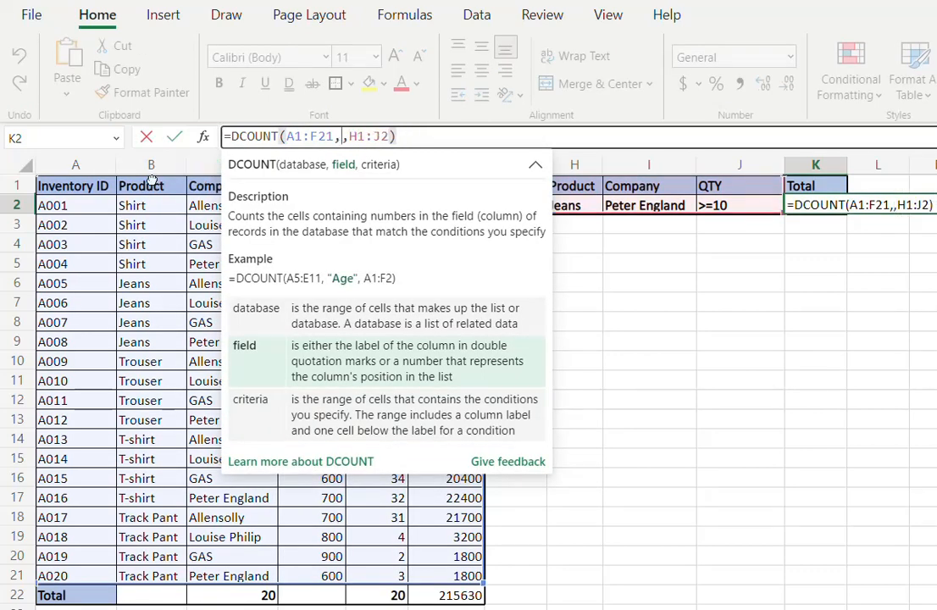
{"action": "left_click", "coordinate": [152, 186]}
{"action": "key", "text": "Return"}
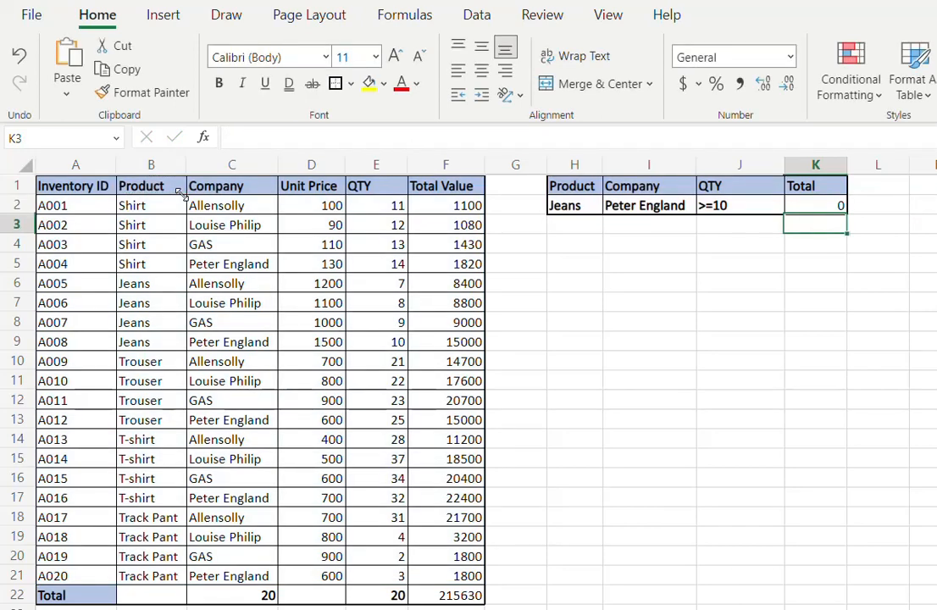
{"action": "key", "text": "Up"}
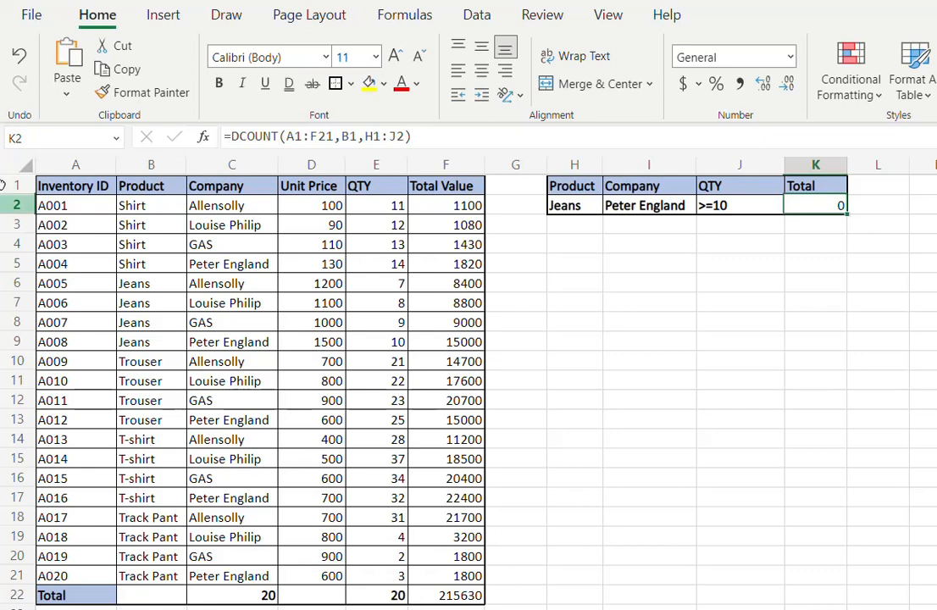
- Change the function in K2 to DCOUNTA and compare its total with the Peter England jeans record in B9:E9
{"action": "left_click", "coordinate": [281, 129]}
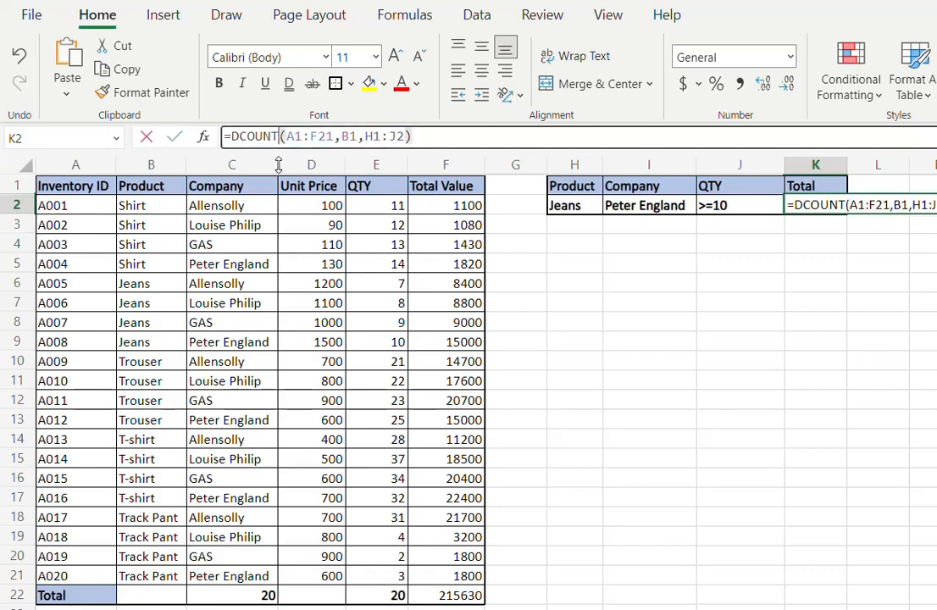
{"action": "type", "text": "A"}
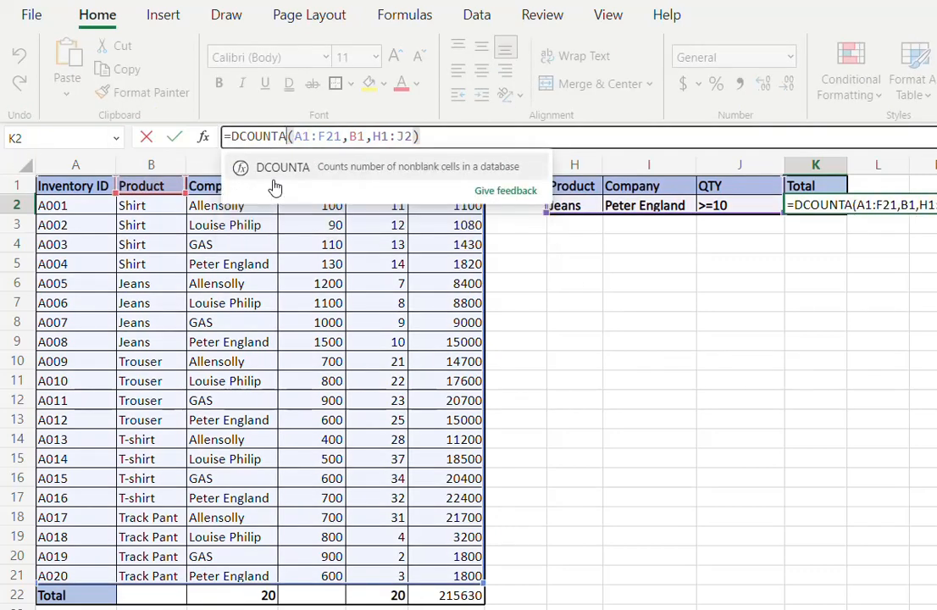
{"action": "left_click", "coordinate": [274, 182]}
{"action": "key", "text": "Return"}
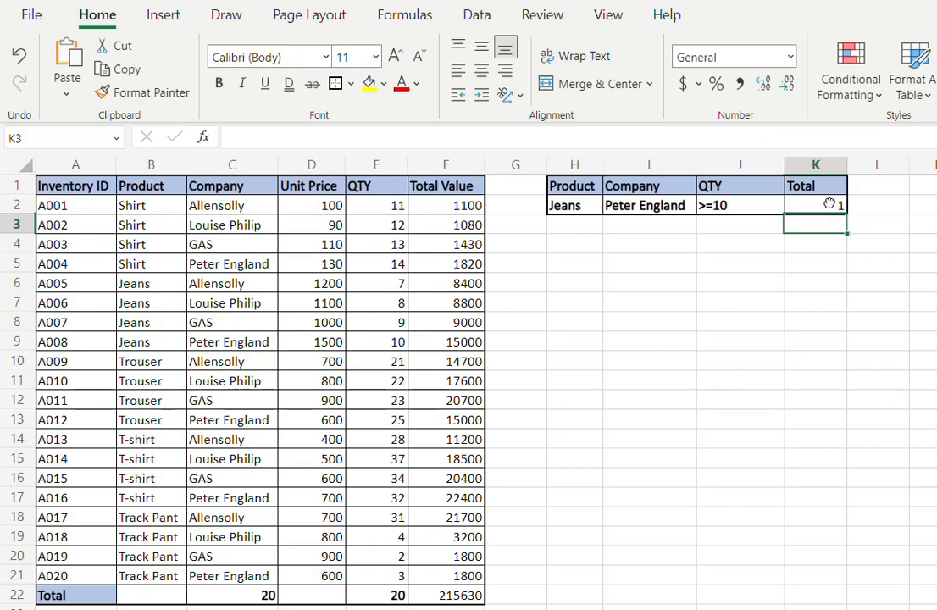
{"action": "left_click_drag", "start_coordinate": [128, 342], "coordinate": [368, 339]}
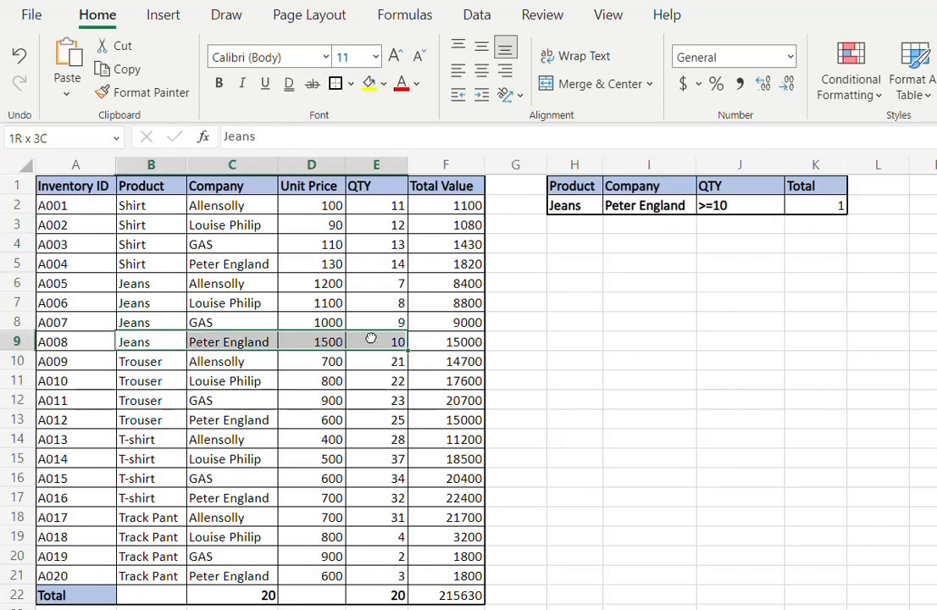
{"action": "left_click", "coordinate": [573, 283]}
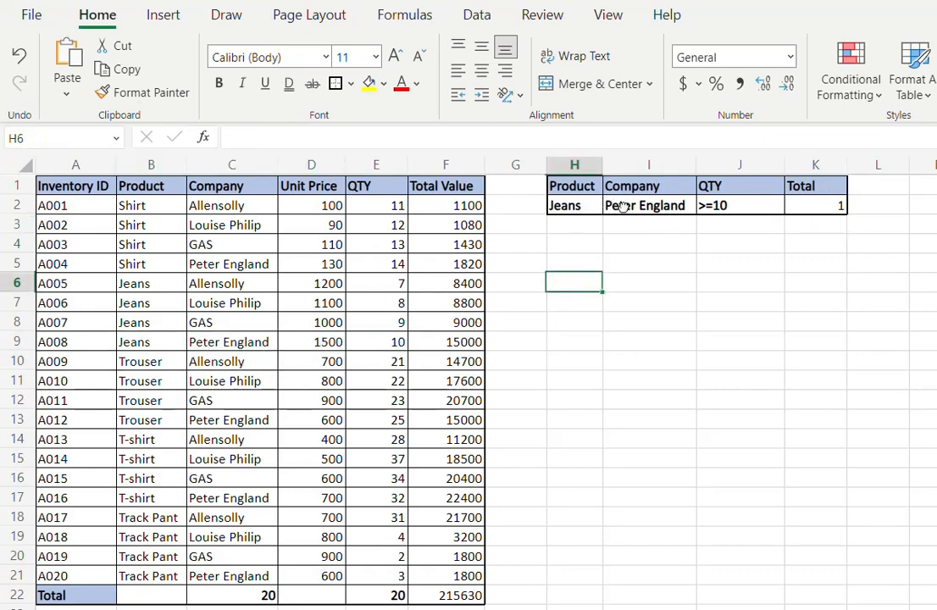
- Set the product criterion in H2 to Trouser and check the Peter England trouser record in B13:E13
{"action": "left_click", "coordinate": [593, 205]}
{"action": "left_click", "coordinate": [612, 205]}
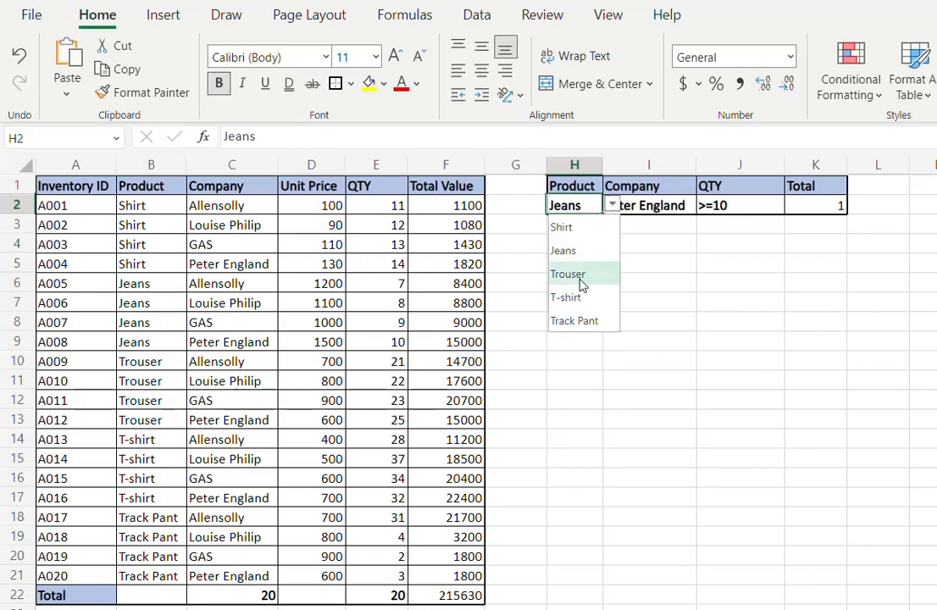
{"action": "left_click", "coordinate": [582, 282]}
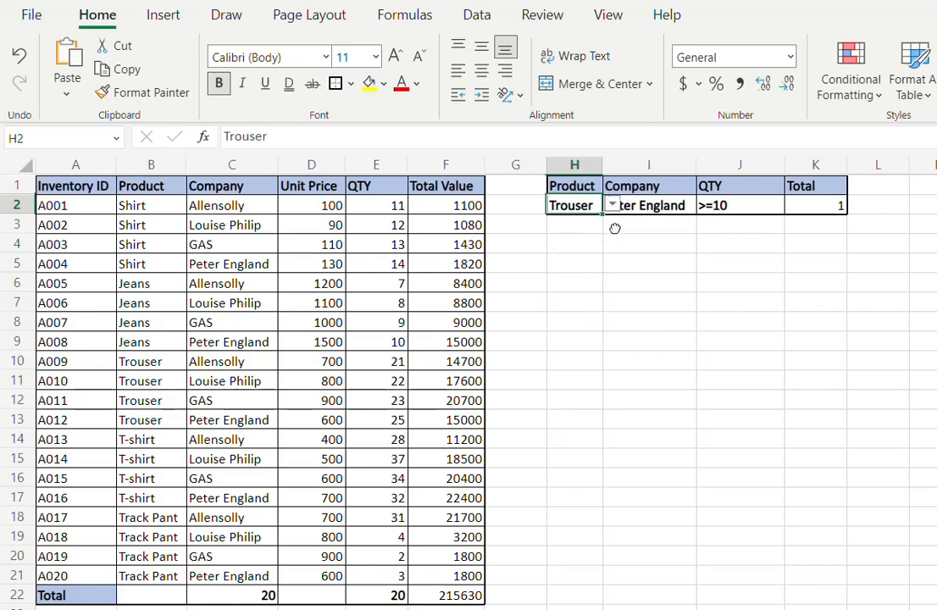
{"action": "left_click_drag", "start_coordinate": [127, 420], "coordinate": [379, 418]}
{"action": "left_click", "coordinate": [700, 285]}
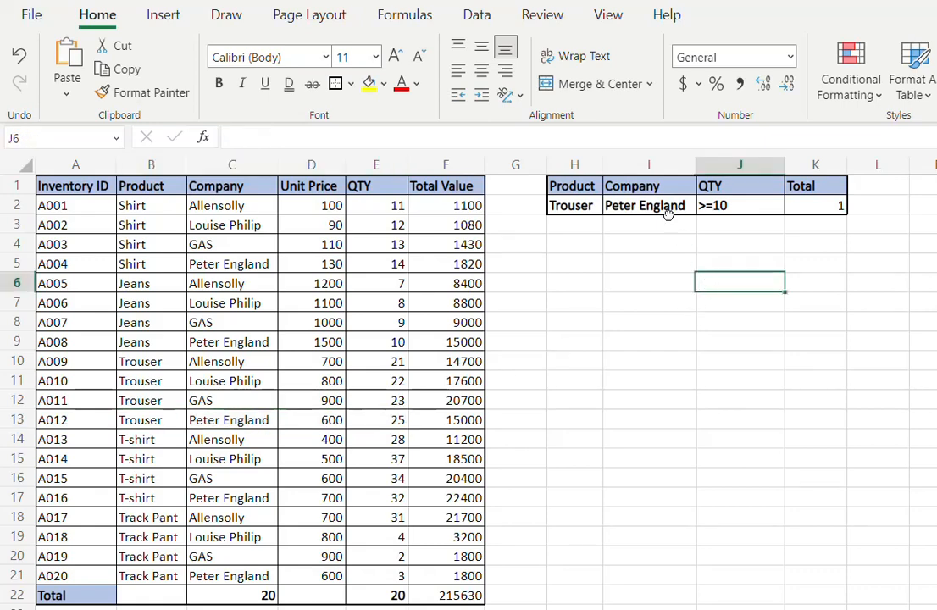
- Set the company criterion in I2 to Allensolly and check the Allensolly trouser record in B10:E10
{"action": "left_click", "coordinate": [649, 207]}
{"action": "left_click", "coordinate": [705, 205]}
{"action": "left_click", "coordinate": [631, 227]}
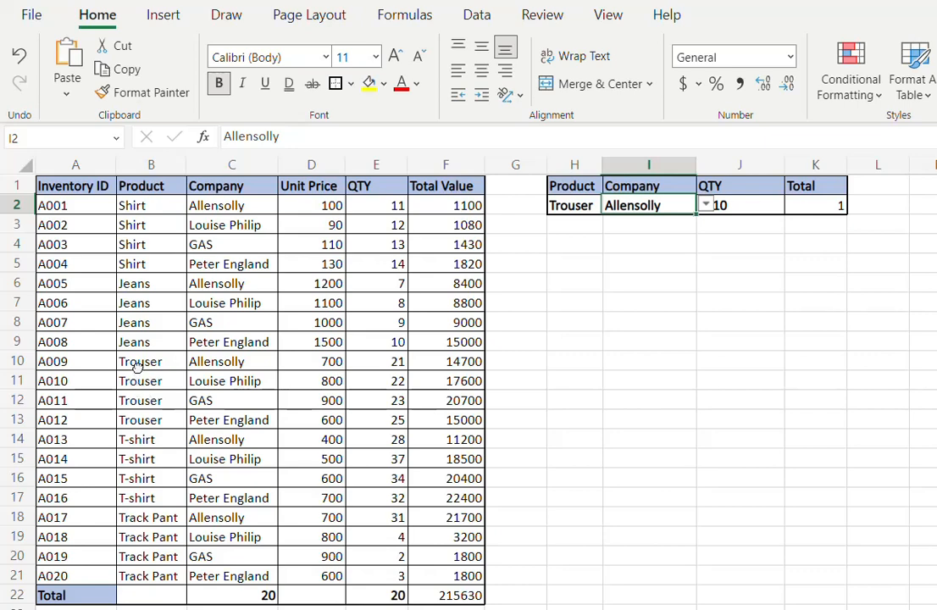
{"action": "left_click_drag", "start_coordinate": [124, 361], "coordinate": [372, 362]}
{"action": "left_click", "coordinate": [761, 309]}
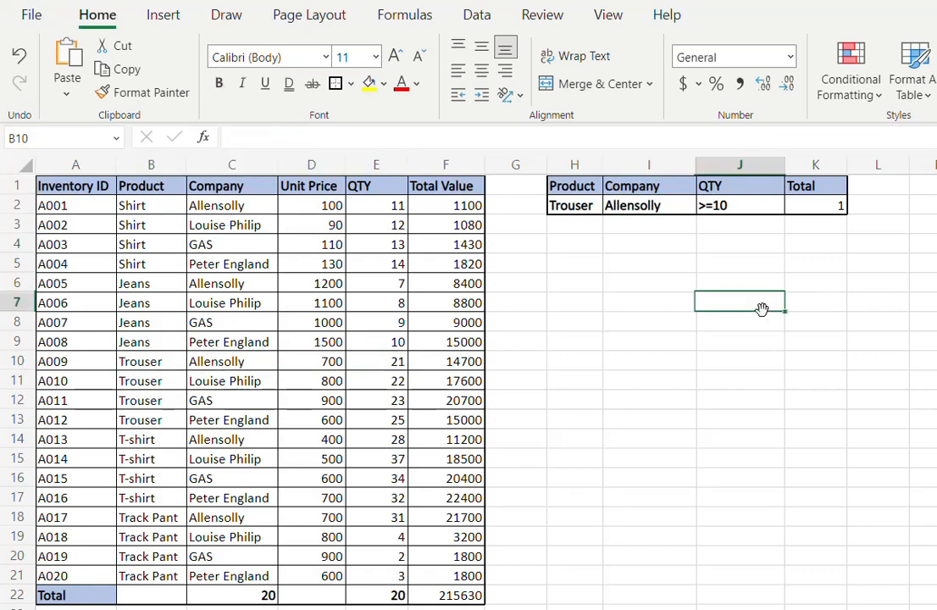